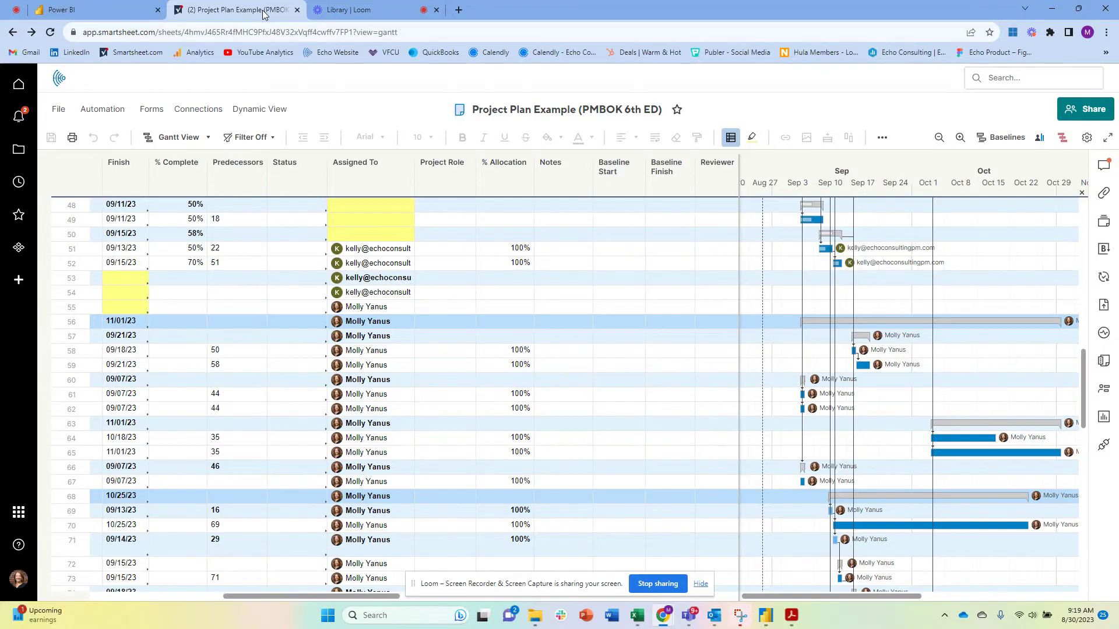
- Enable weekly recurring backups with attachments for the * Echo - Templates workspace
{"action": "left_click", "coordinate": [701, 584]}
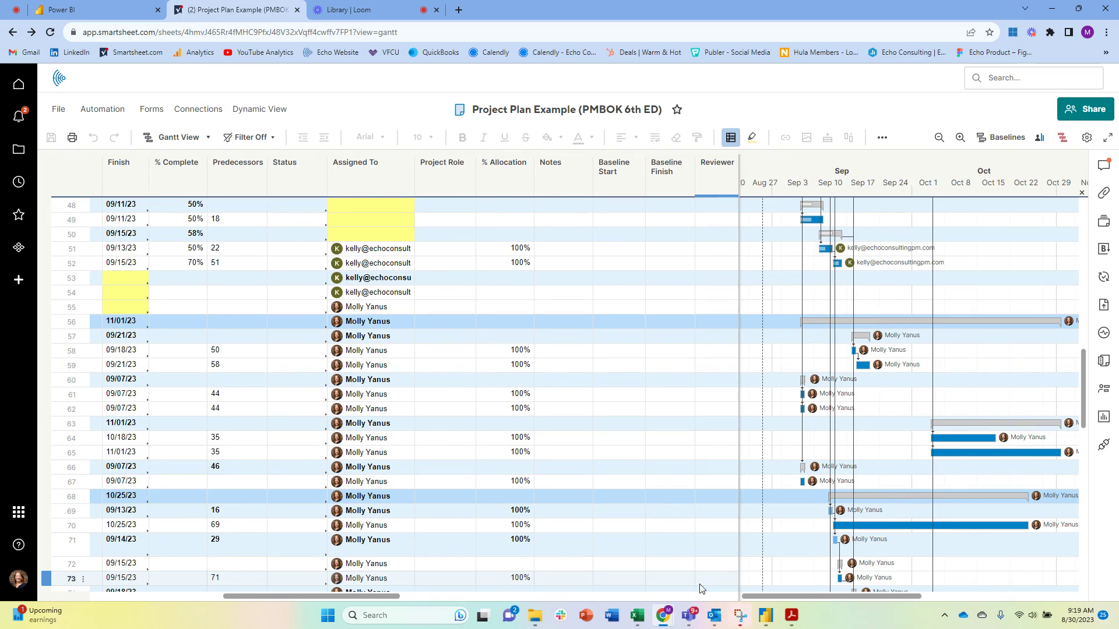
{"action": "left_click", "coordinate": [23, 150]}
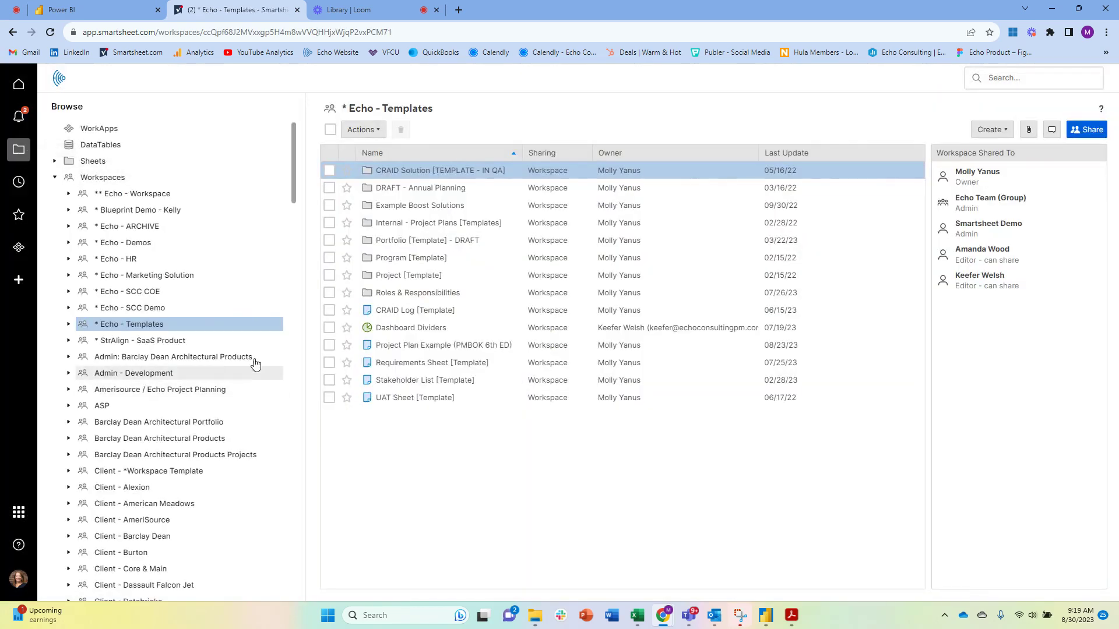
{"action": "right_click", "coordinate": [244, 330]}
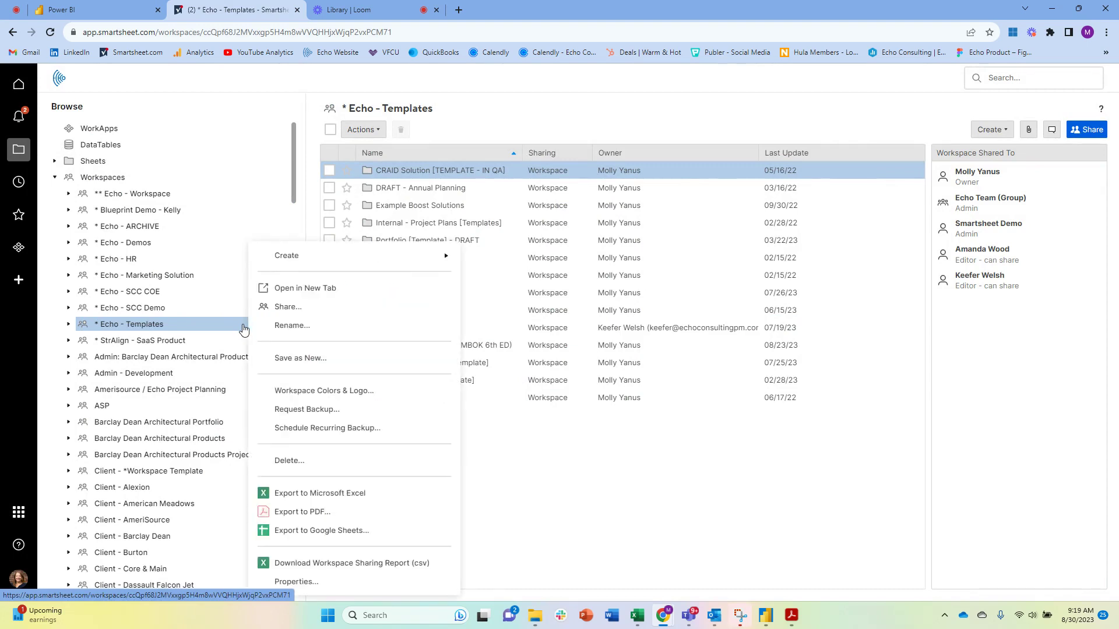
{"action": "left_click", "coordinate": [335, 429]}
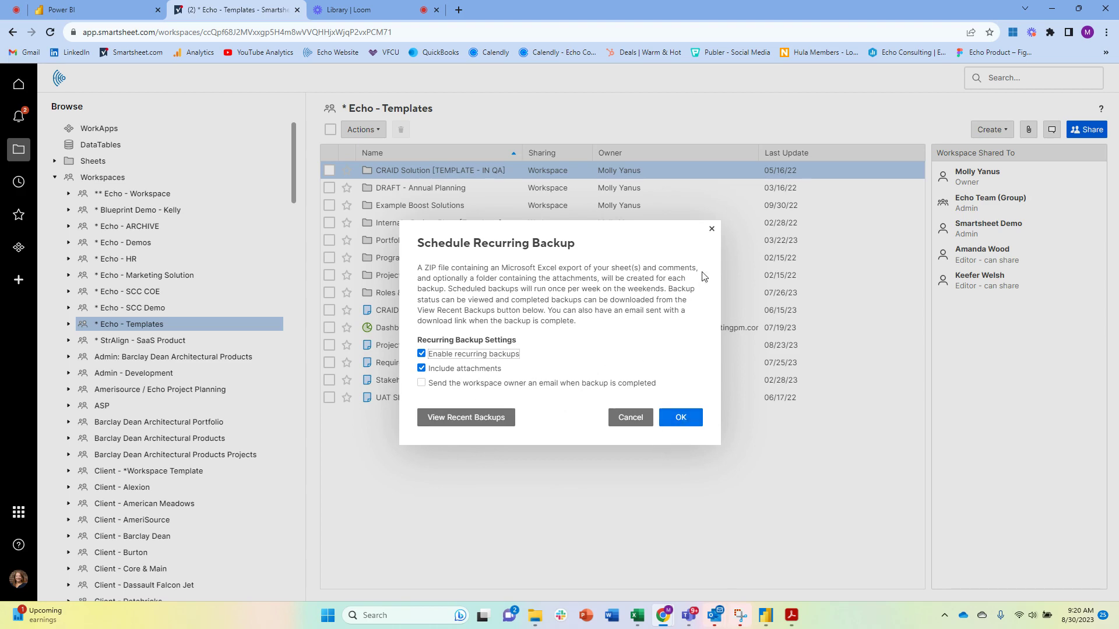
{"action": "left_click", "coordinate": [712, 230]}
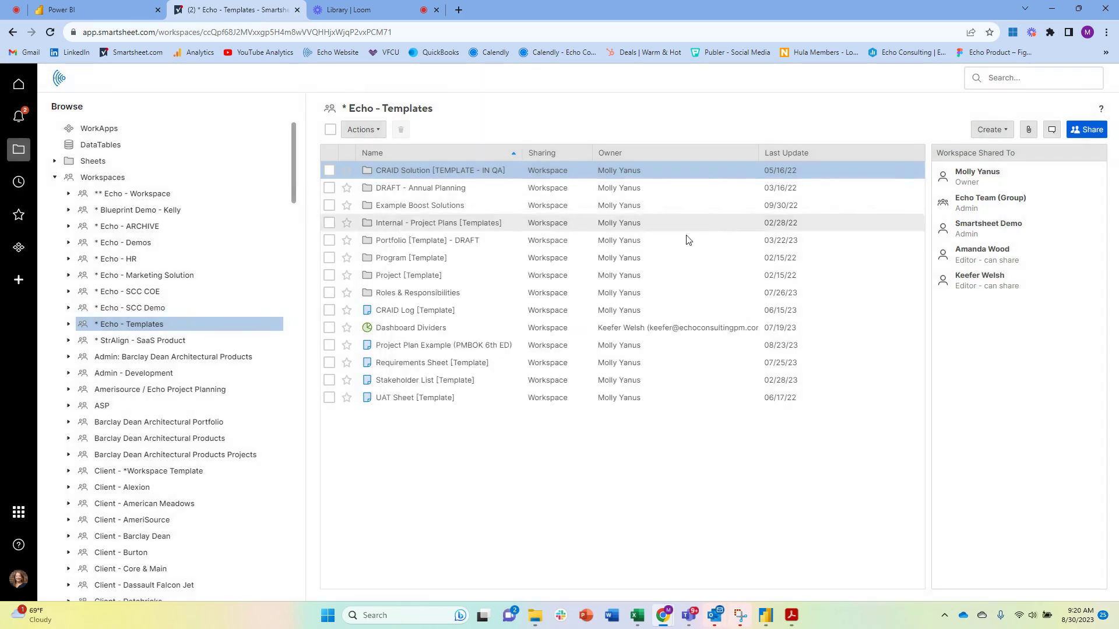
- Open the workspace's one-time Request Backup dialog and dismiss it without requesting a backup
{"action": "right_click", "coordinate": [214, 309]}
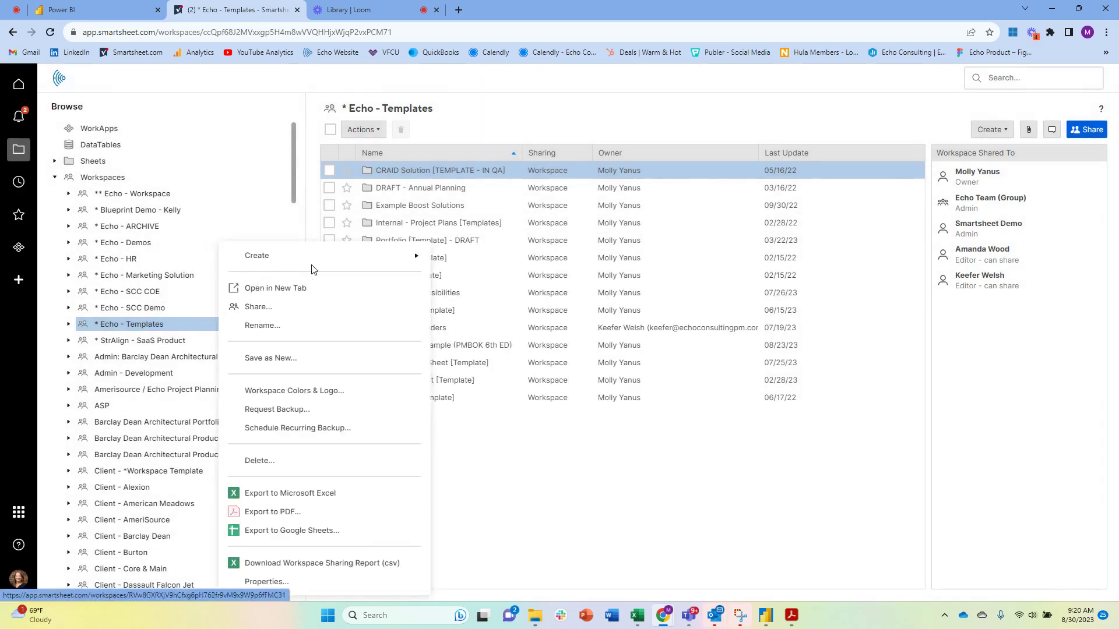
{"action": "left_click", "coordinate": [301, 414]}
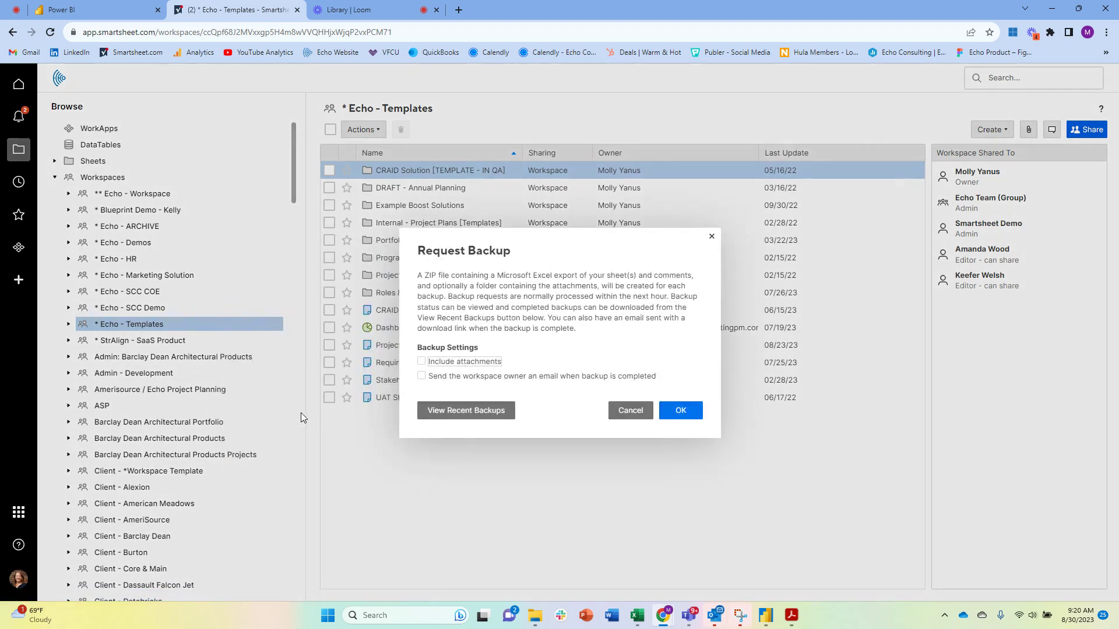
{"action": "left_click", "coordinate": [711, 237]}
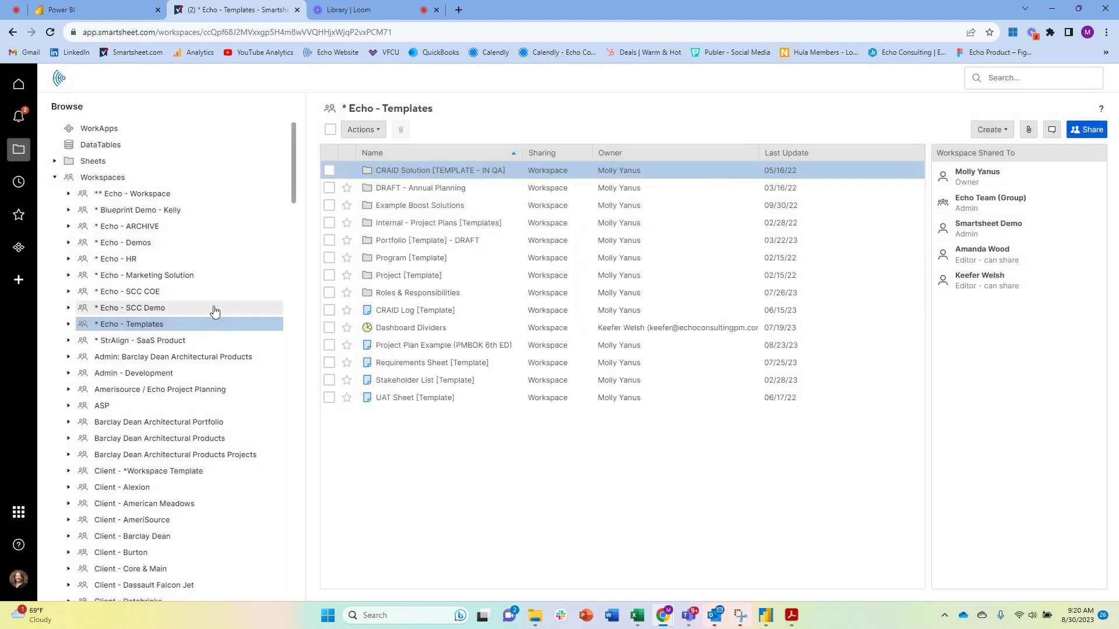
- Check the workspace's recent backups list, which is still empty, and close the backup dialogs
{"action": "right_click", "coordinate": [256, 331]}
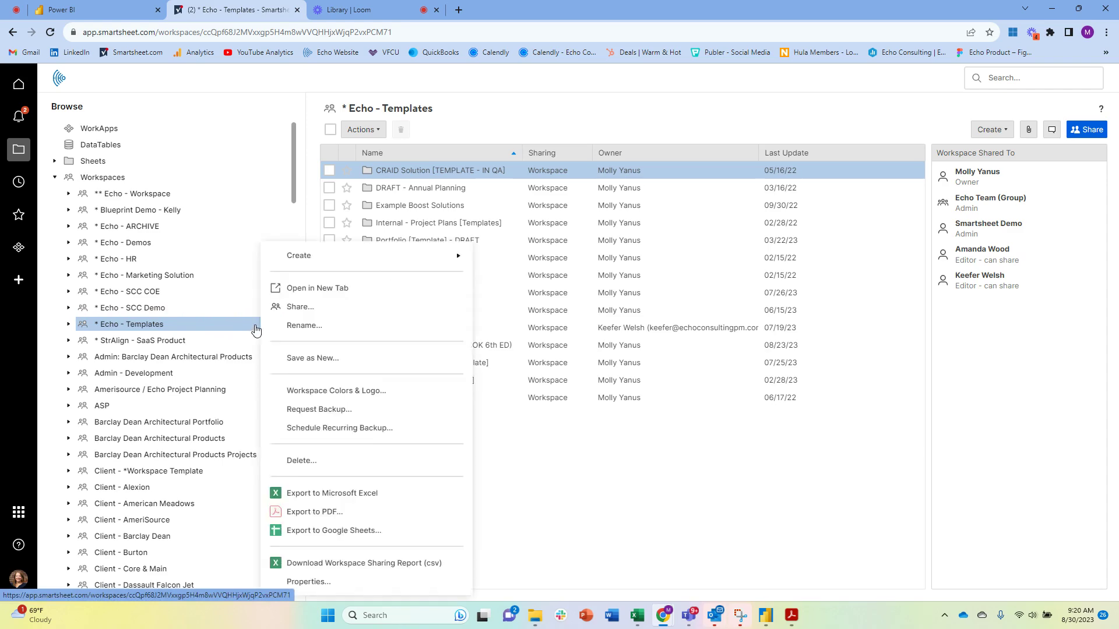
{"action": "left_click", "coordinate": [373, 430]}
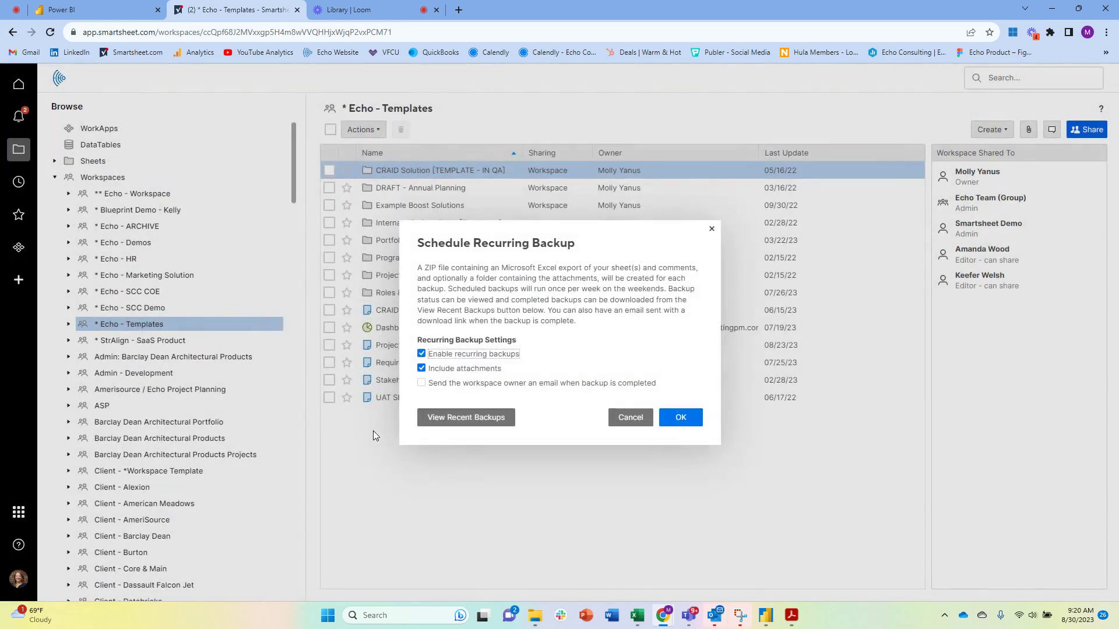
{"action": "left_click", "coordinate": [498, 420]}
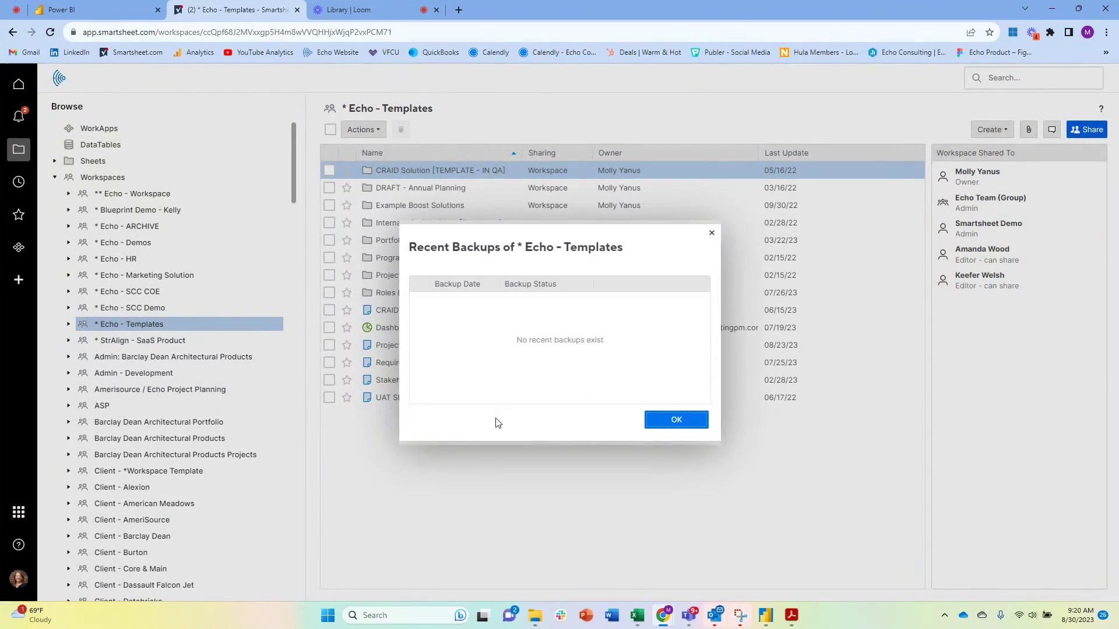
{"action": "left_click", "coordinate": [711, 232]}
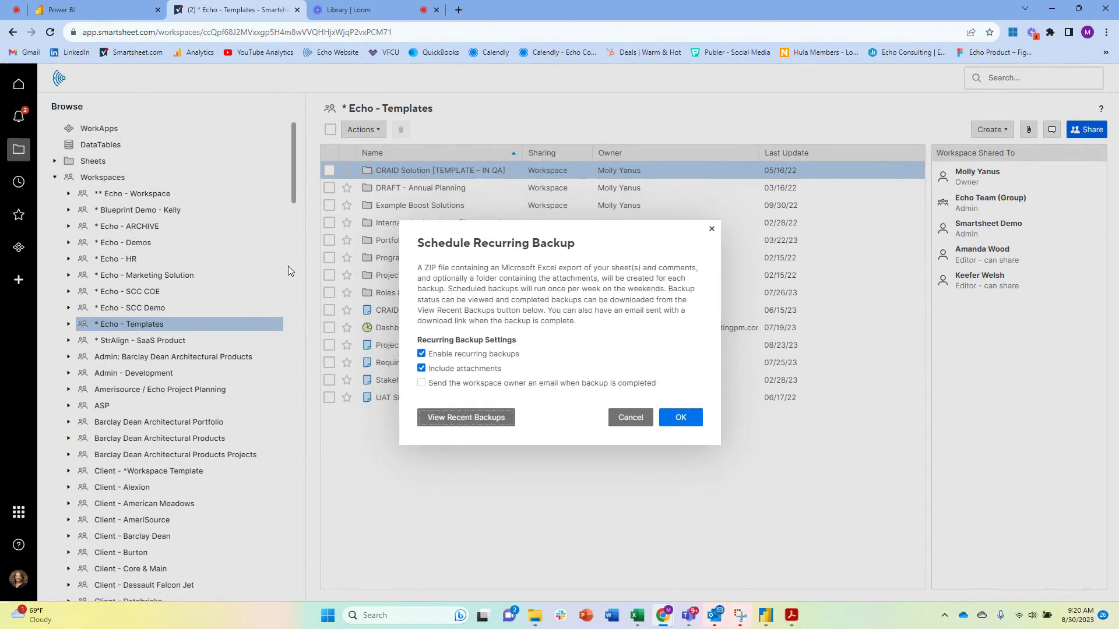
{"action": "left_click", "coordinate": [711, 231]}
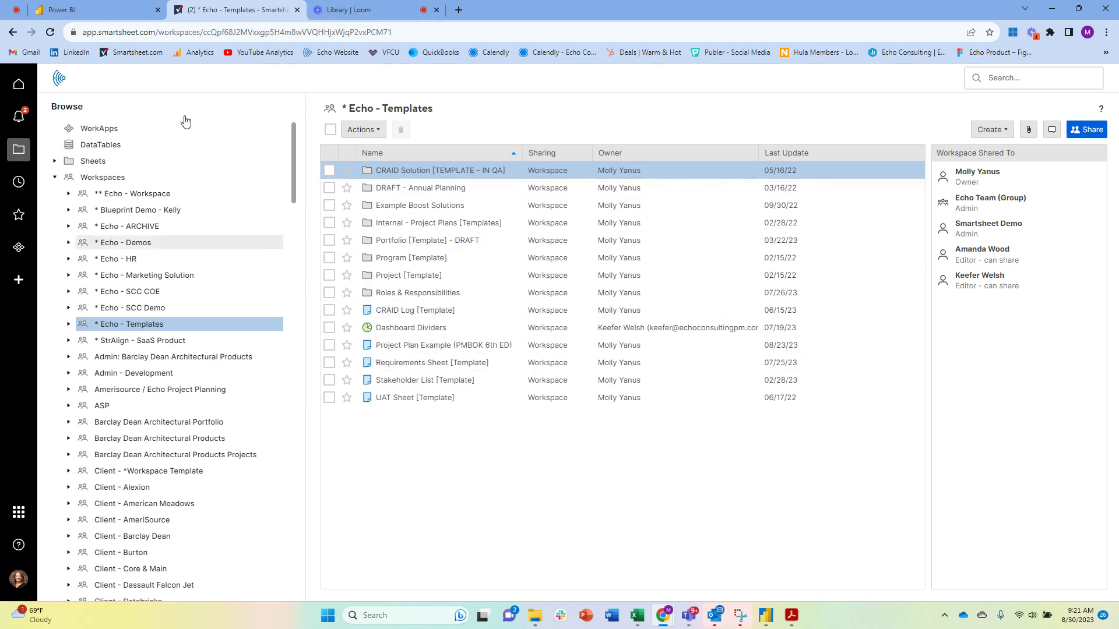
- Return to the Project Plan Example (PMBOK 6th ED) sheet and show its Automation workflow options
{"action": "left_click", "coordinate": [9, 32]}
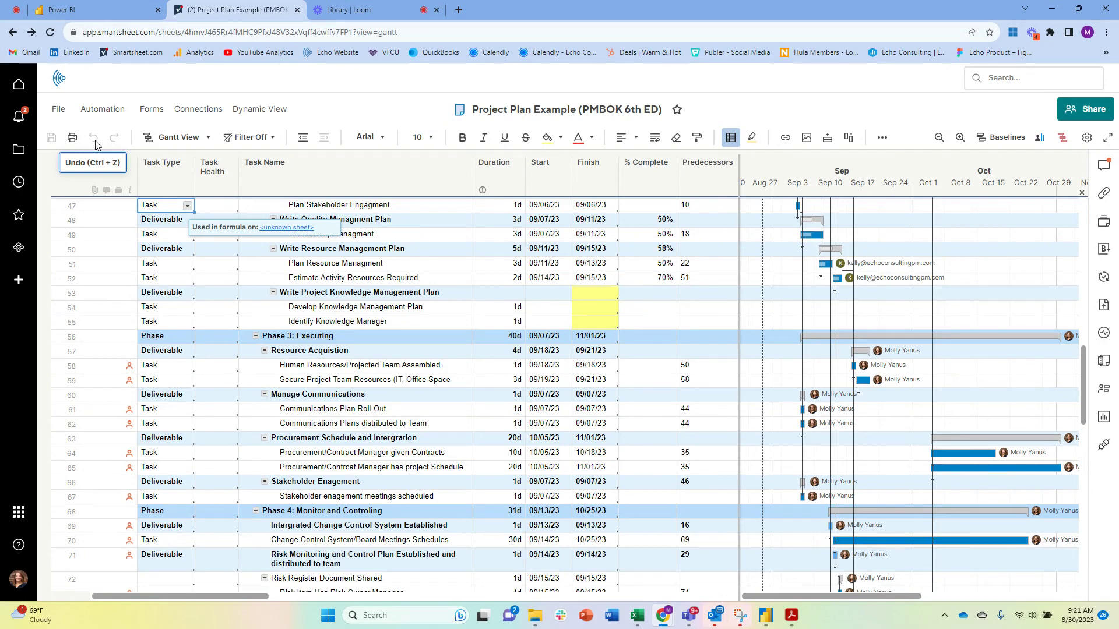
{"action": "left_click", "coordinate": [109, 114]}
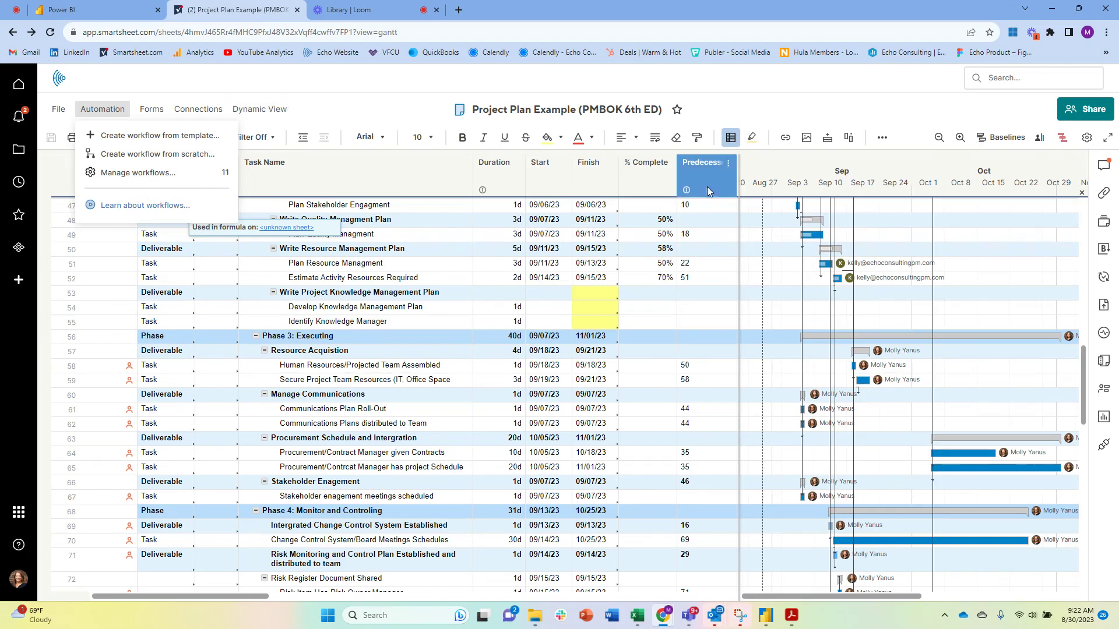
{"action": "left_click", "coordinate": [657, 249]}
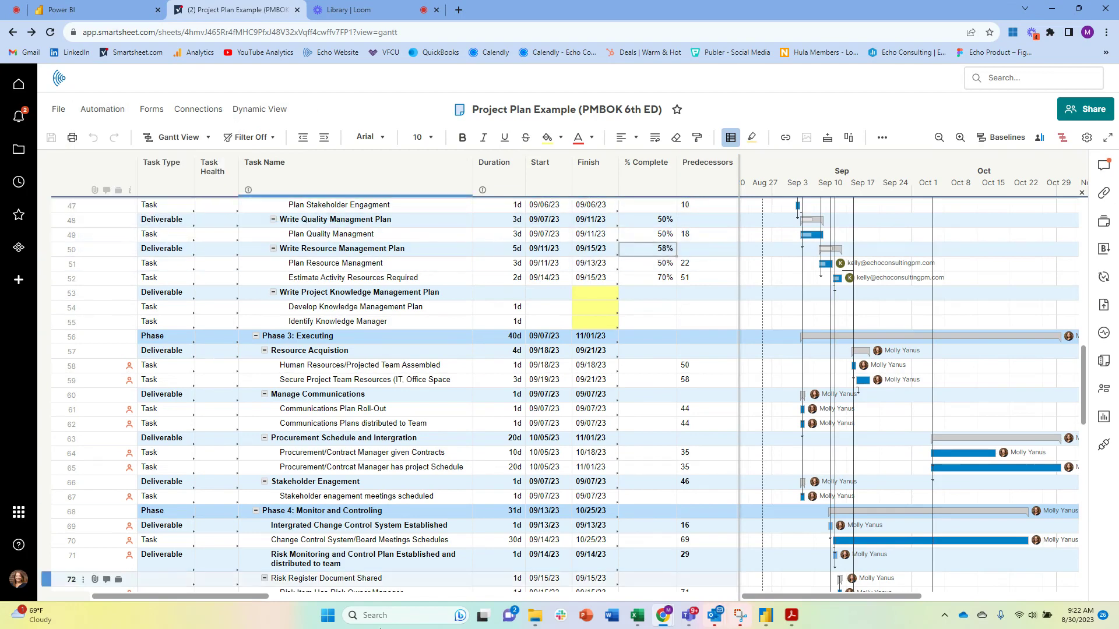
{"action": "left_click_drag", "start_coordinate": [239, 596], "coordinate": [307, 597]}
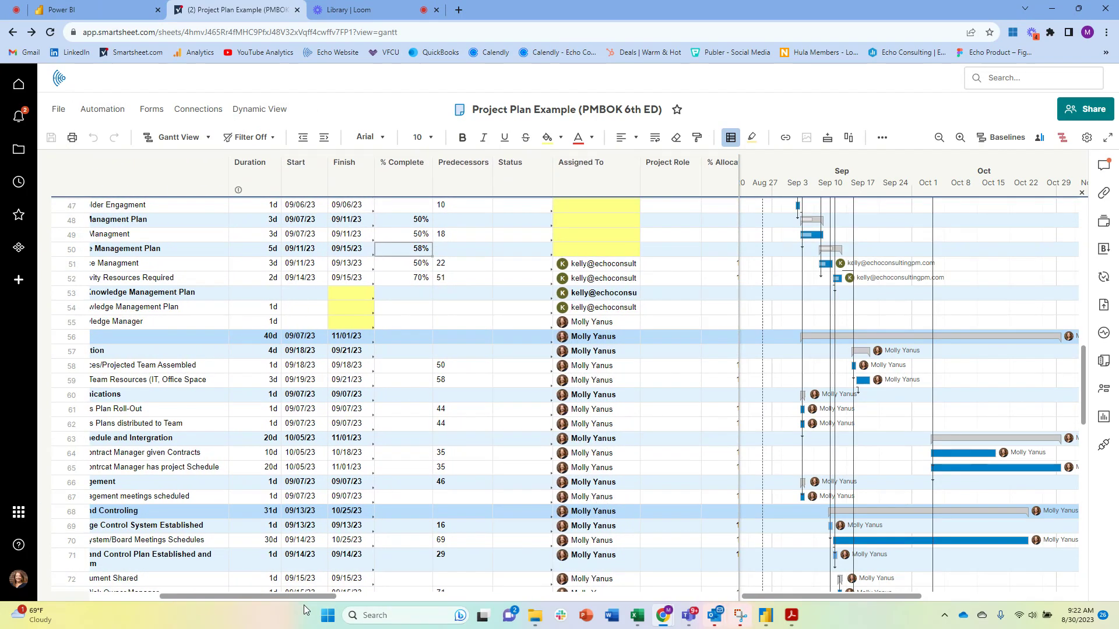
{"action": "right_click", "coordinate": [623, 268]}
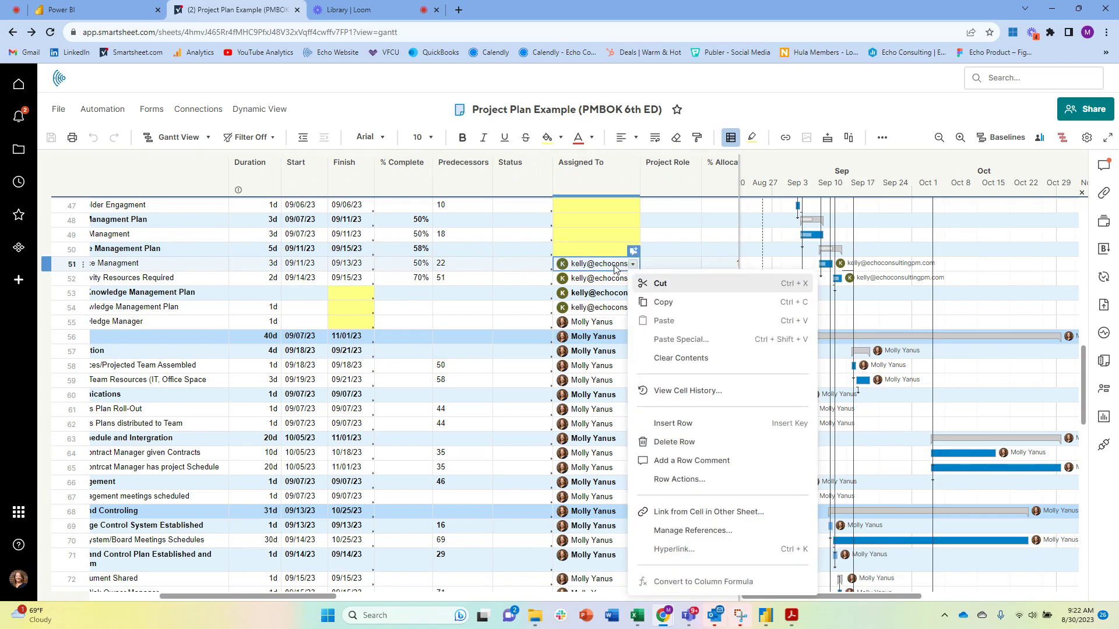
{"action": "left_click", "coordinate": [689, 392]}
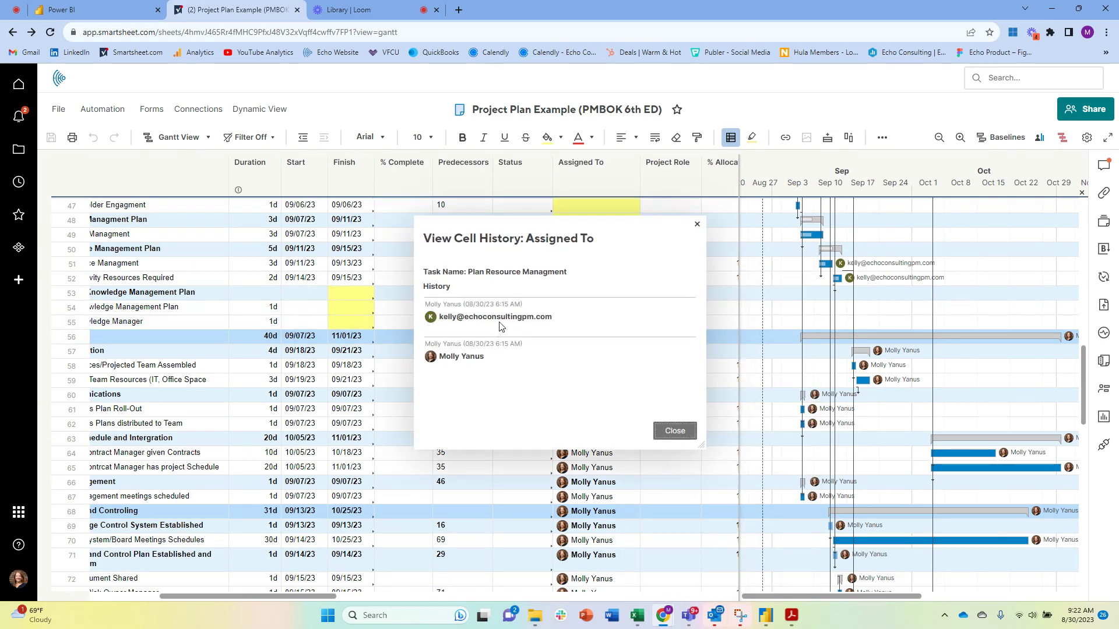
{"action": "left_click", "coordinate": [678, 432]}
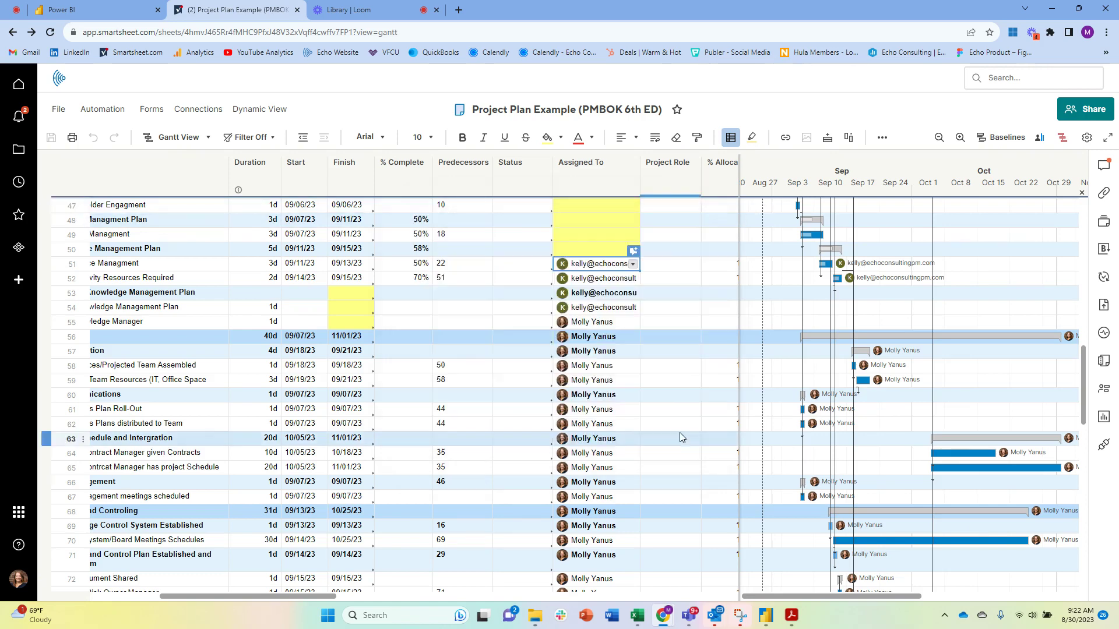
- Open the sheet's activity log and look through, then dismiss, the Action filter choices
{"action": "left_click", "coordinate": [1105, 335]}
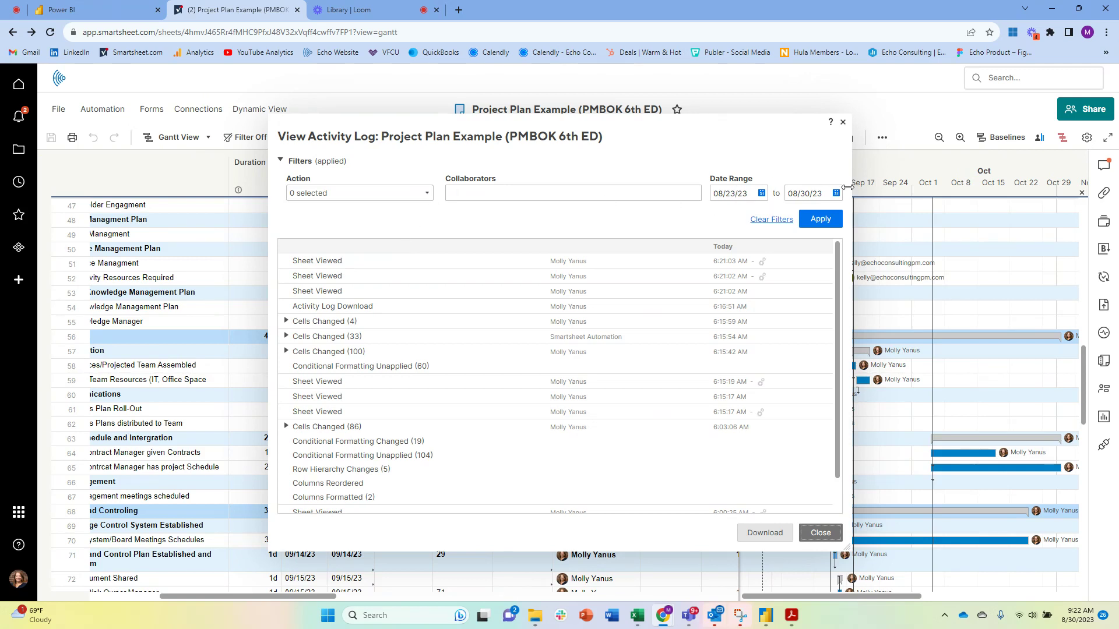
{"action": "left_click", "coordinate": [426, 194]}
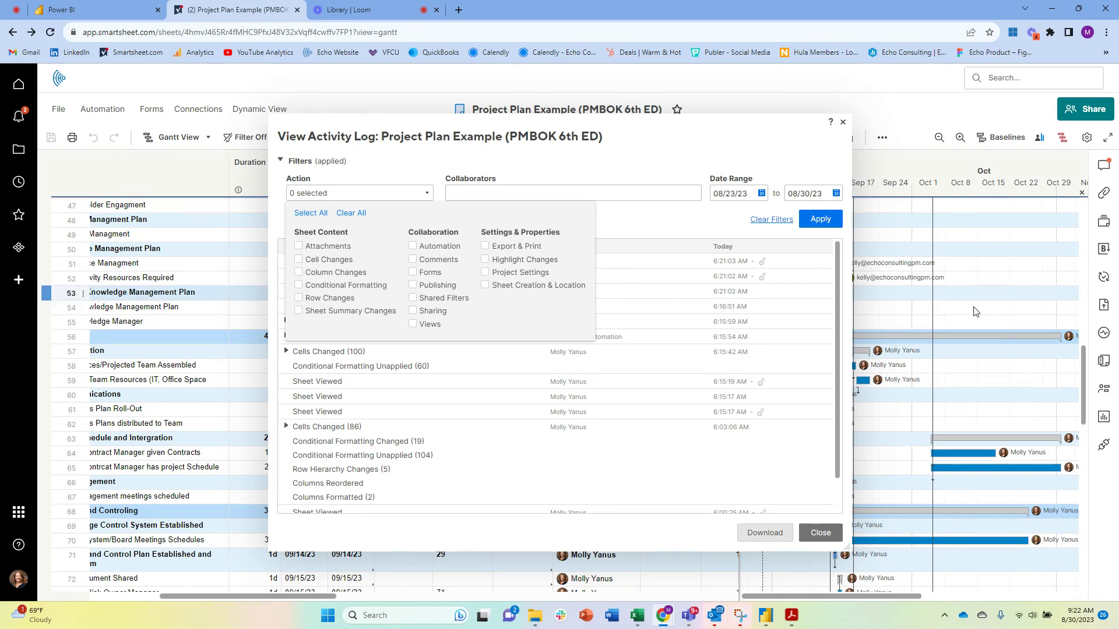
{"action": "mouse_move", "coordinate": [344, 264]}
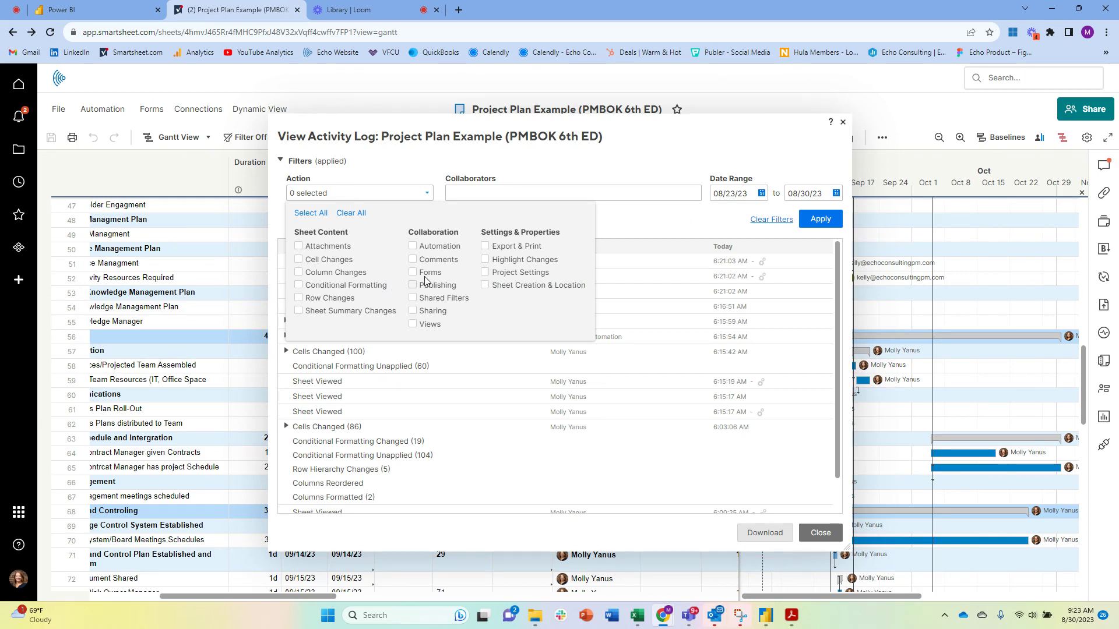
{"action": "left_click", "coordinate": [698, 156]}
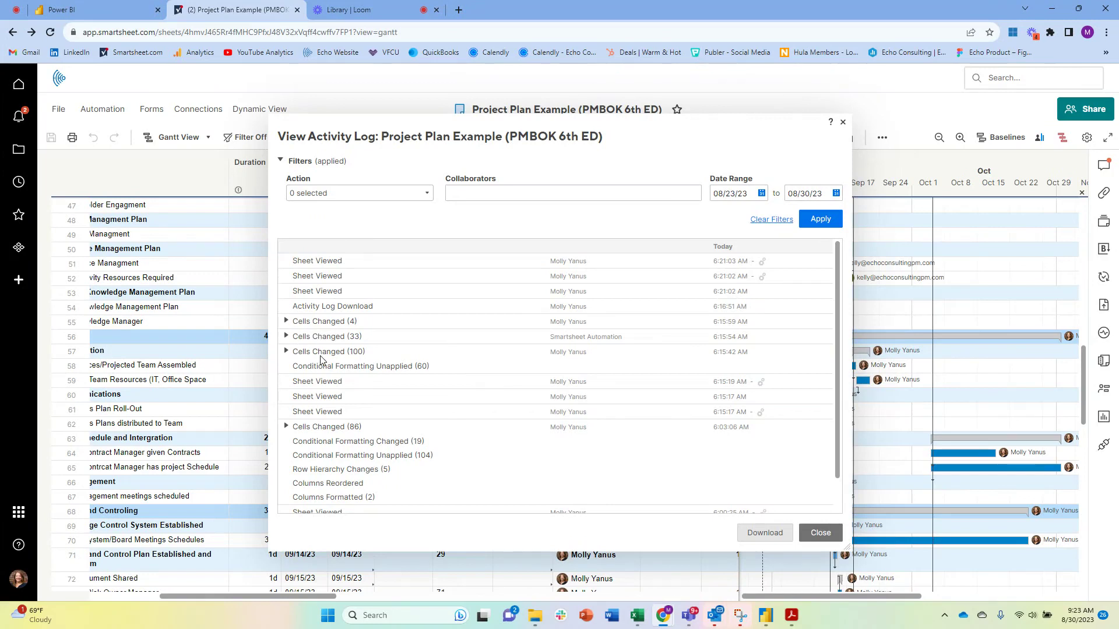
- Expand the Cells Changed (86) entry's details, then close the activity log
{"action": "left_click", "coordinate": [286, 426]}
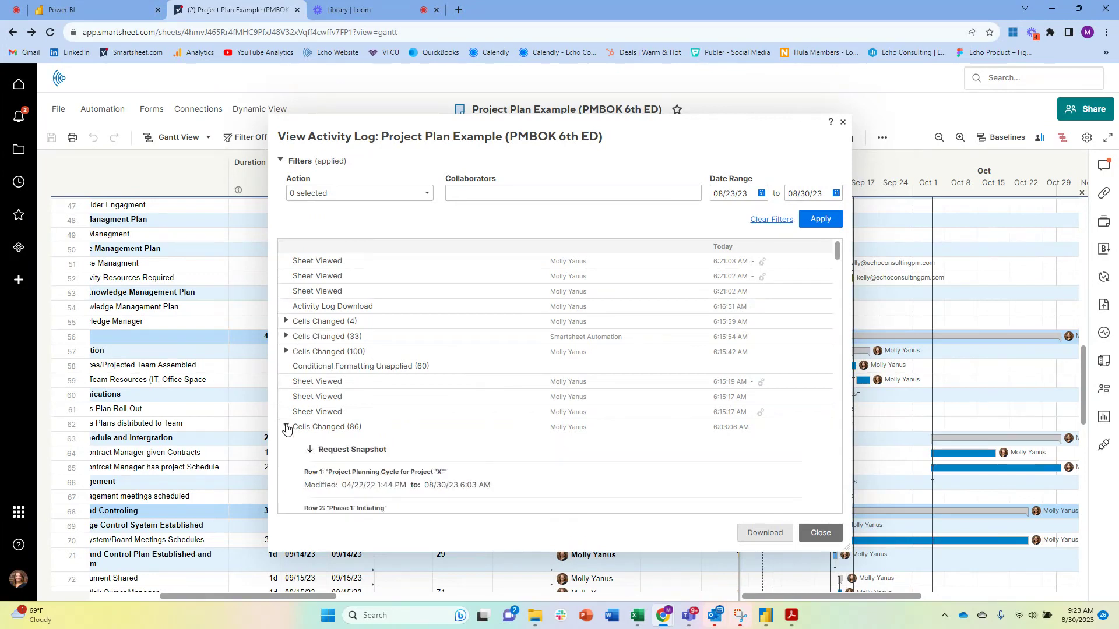
{"action": "scroll", "coordinate": [411, 421], "scroll_direction": "down", "scroll_amount": 2}
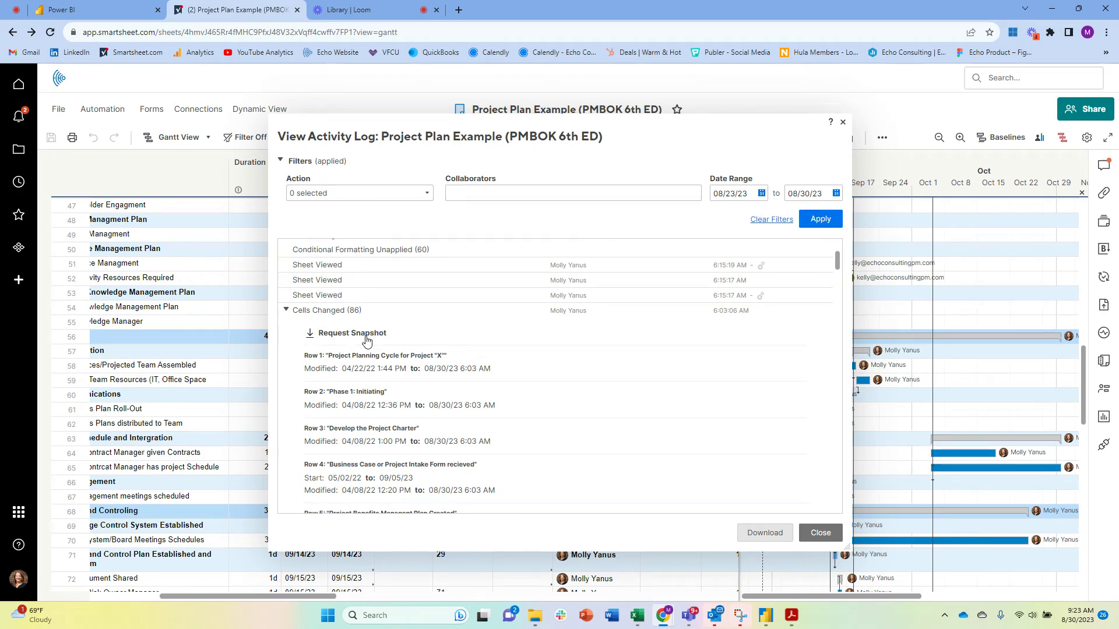
{"action": "left_click", "coordinate": [844, 122]}
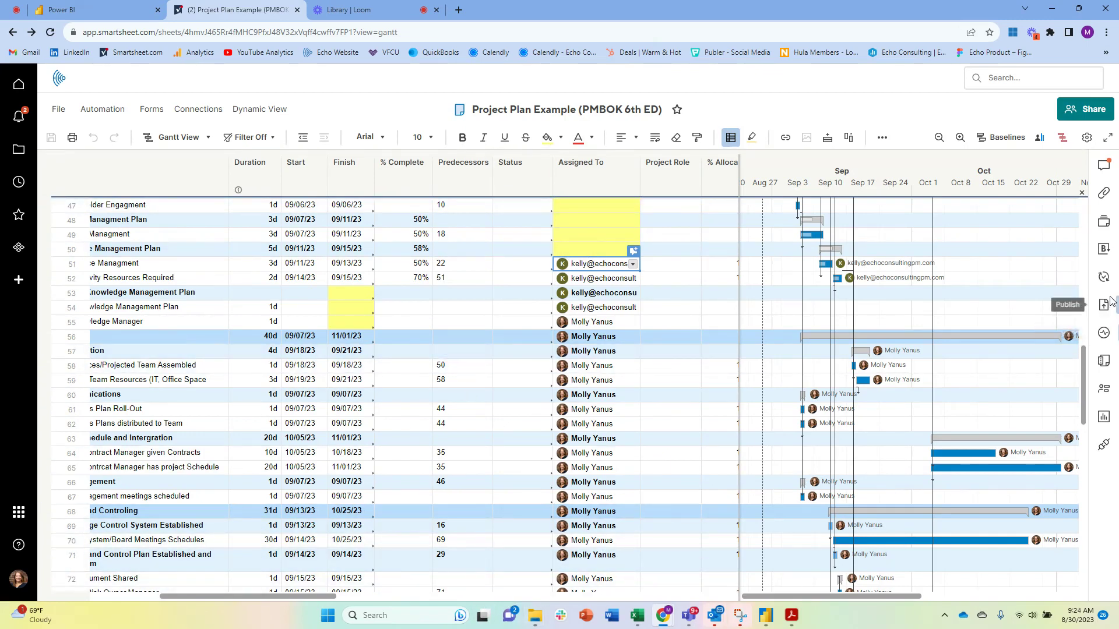
- Reopen the activity log, expand Cells Changed (86) again, and request a sheet snapshot
{"action": "left_click", "coordinate": [1104, 338]}
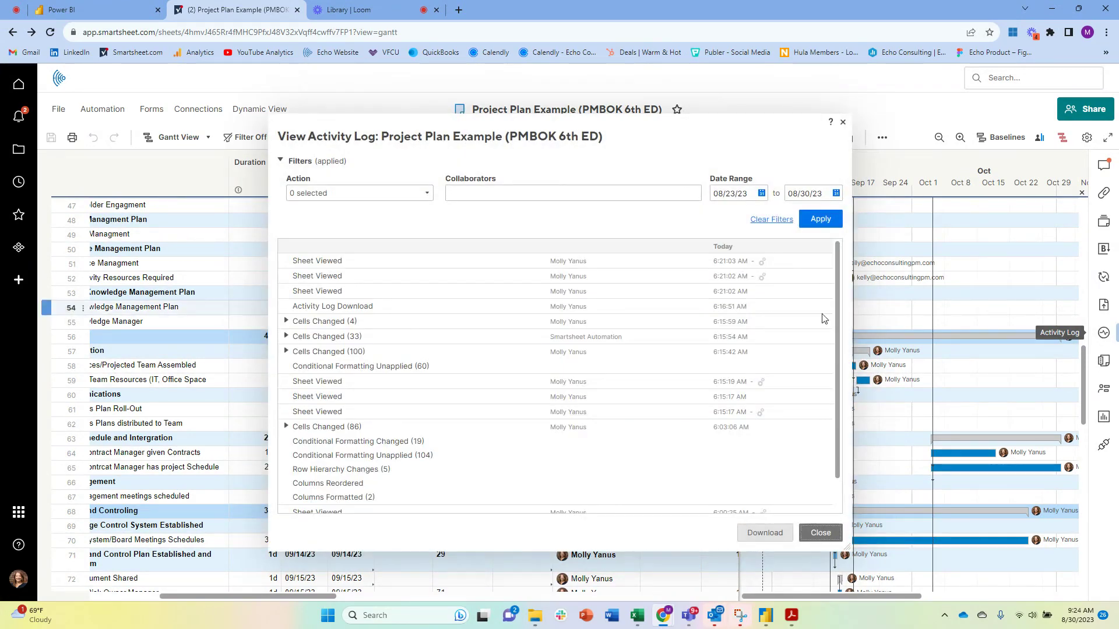
{"action": "scroll", "coordinate": [400, 398], "scroll_direction": "down", "scroll_amount": 1}
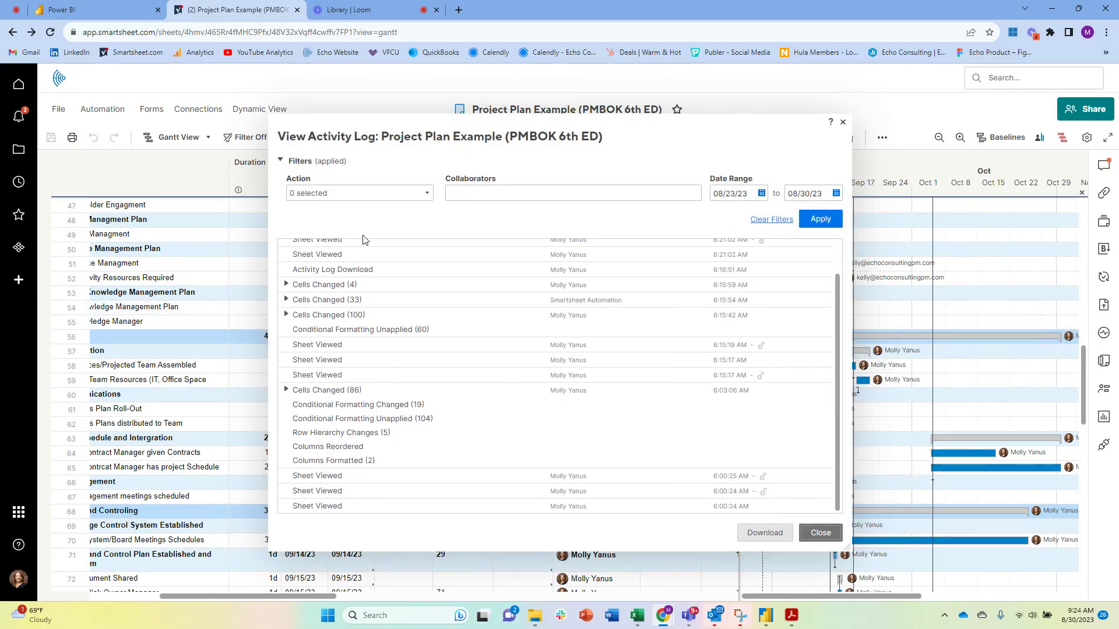
{"action": "left_click", "coordinate": [286, 390]}
{"action": "left_click", "coordinate": [367, 418]}
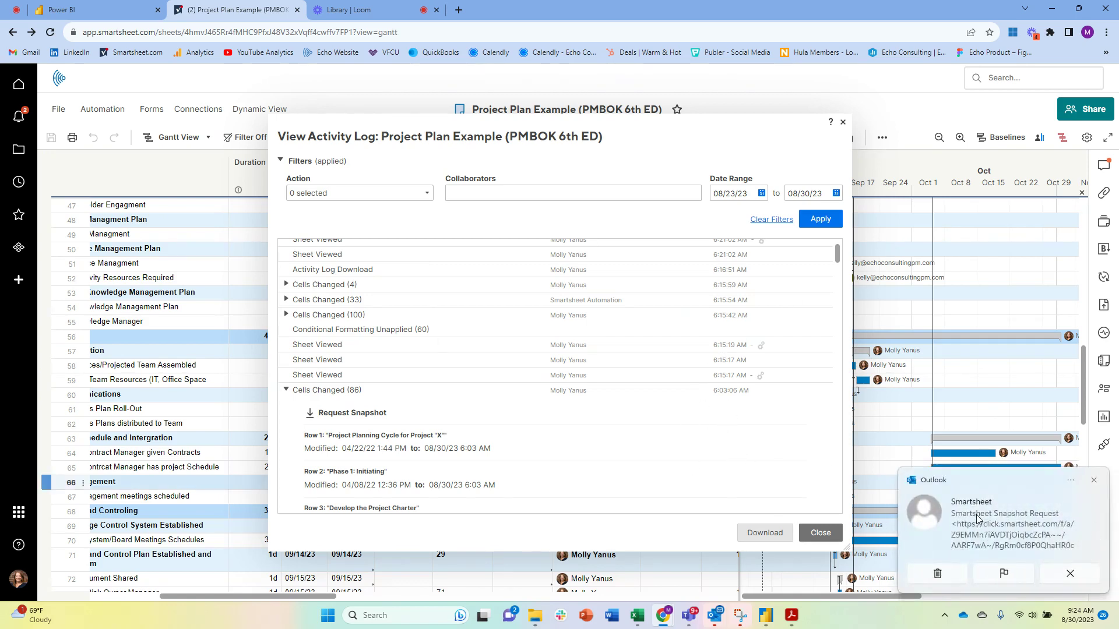
- Open the Snapshot Request email, close the HubSpot Sales pane, and preview Project Plan Example (PMBOK 6th ED).xlsx
{"action": "left_click", "coordinate": [1005, 546]}
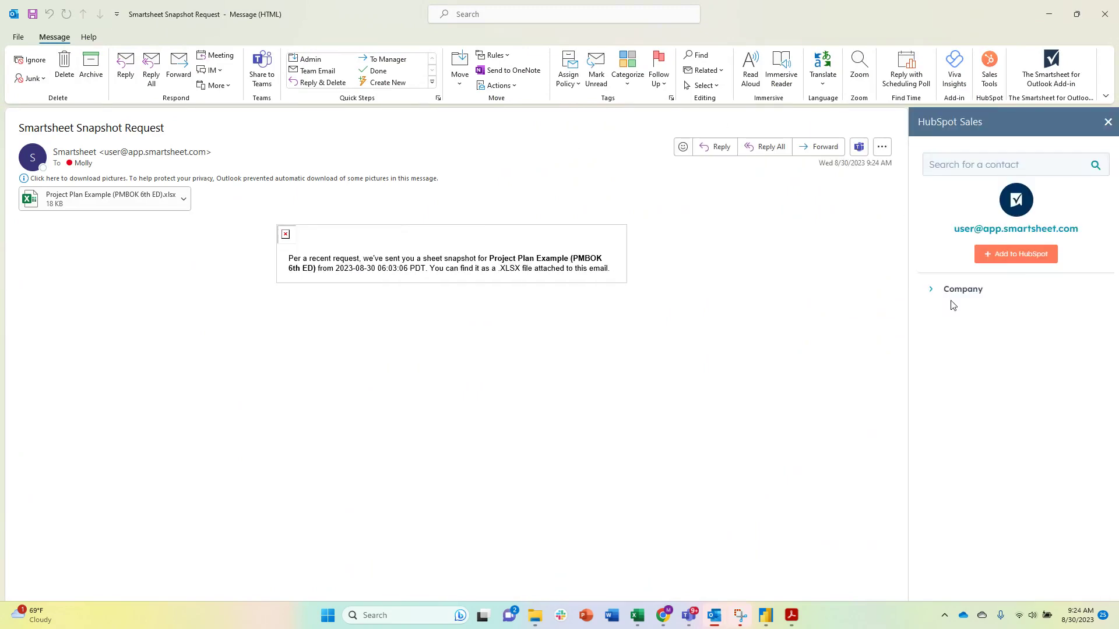
{"action": "left_click", "coordinate": [1107, 125]}
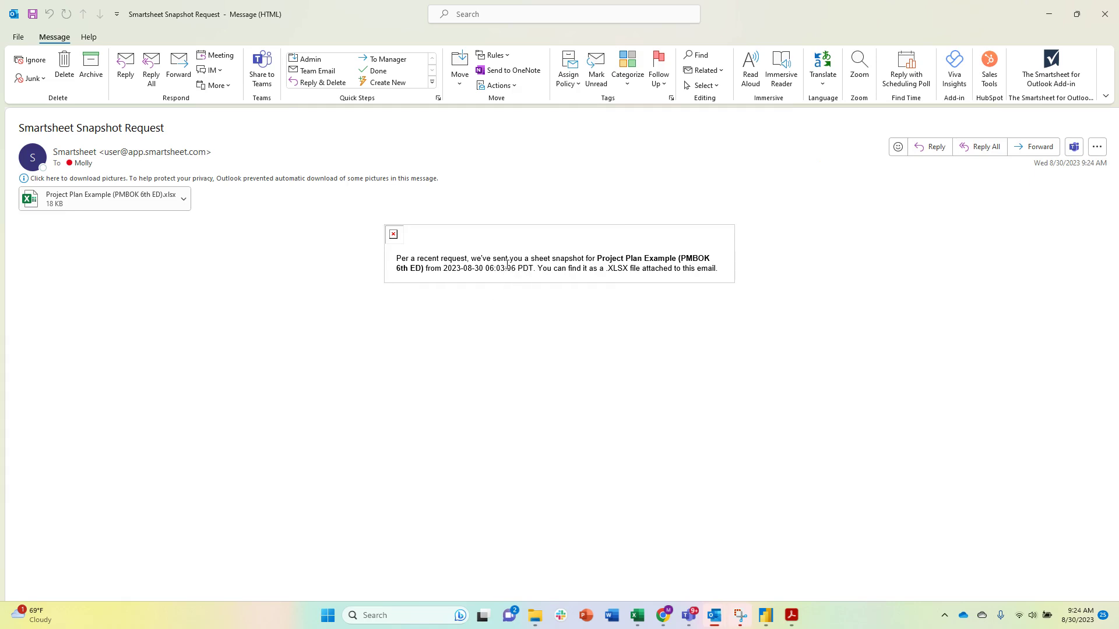
{"action": "left_click", "coordinate": [99, 198]}
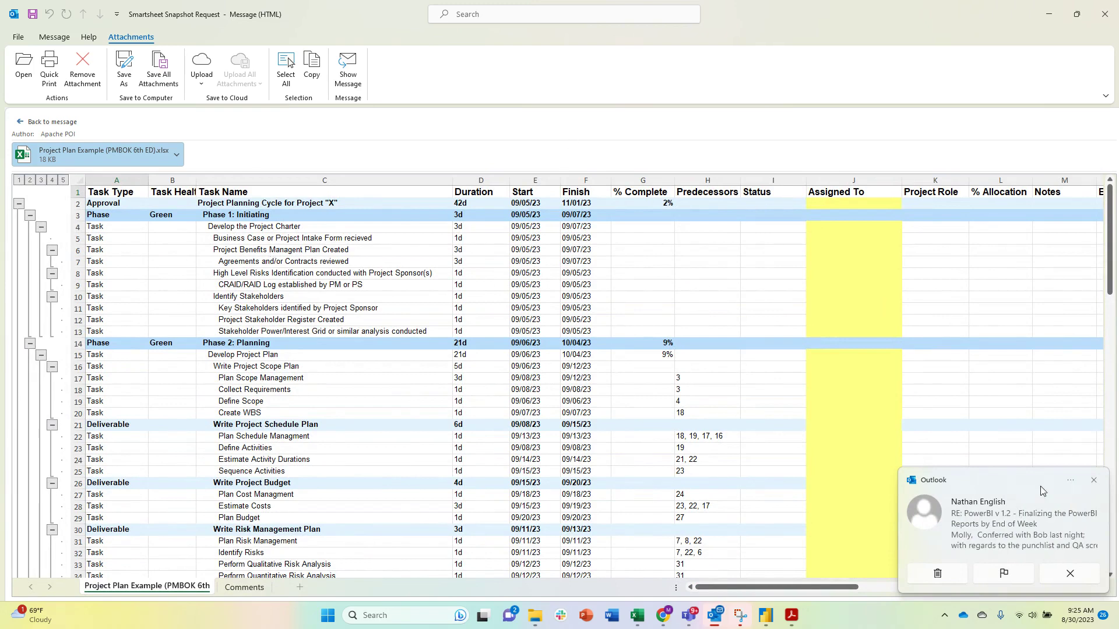
- Scroll through the snapshot's tasks and dates in the preview, then minimize Outlook
{"action": "left_click", "coordinate": [1094, 481]}
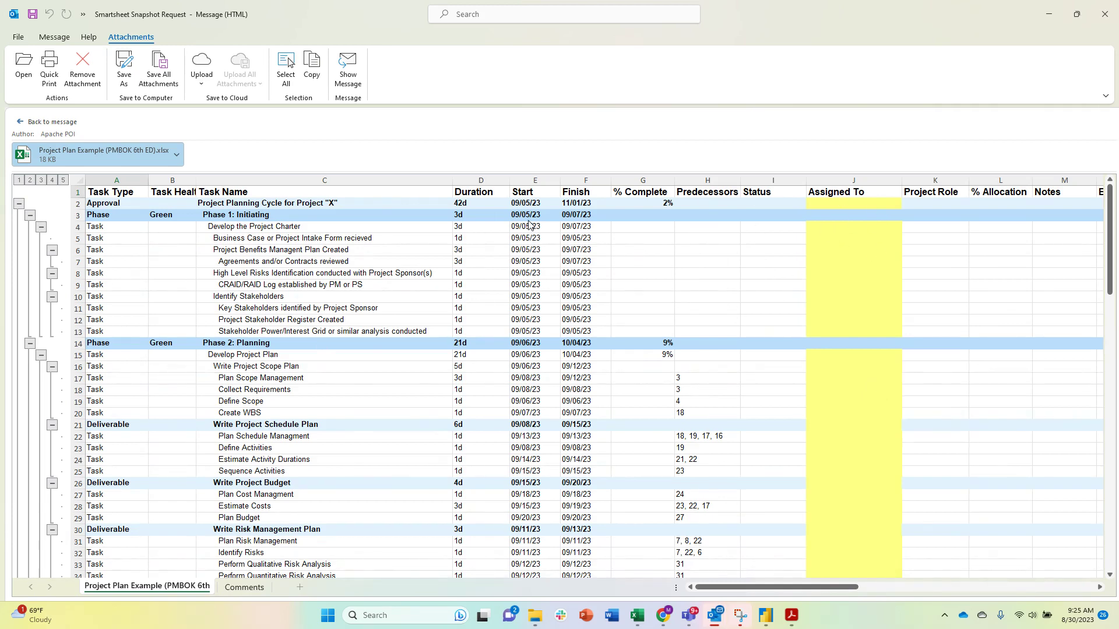
{"action": "left_click_drag", "start_coordinate": [770, 587], "coordinate": [793, 595]}
{"action": "scroll", "coordinate": [780, 320], "scroll_direction": "down", "scroll_amount": 20}
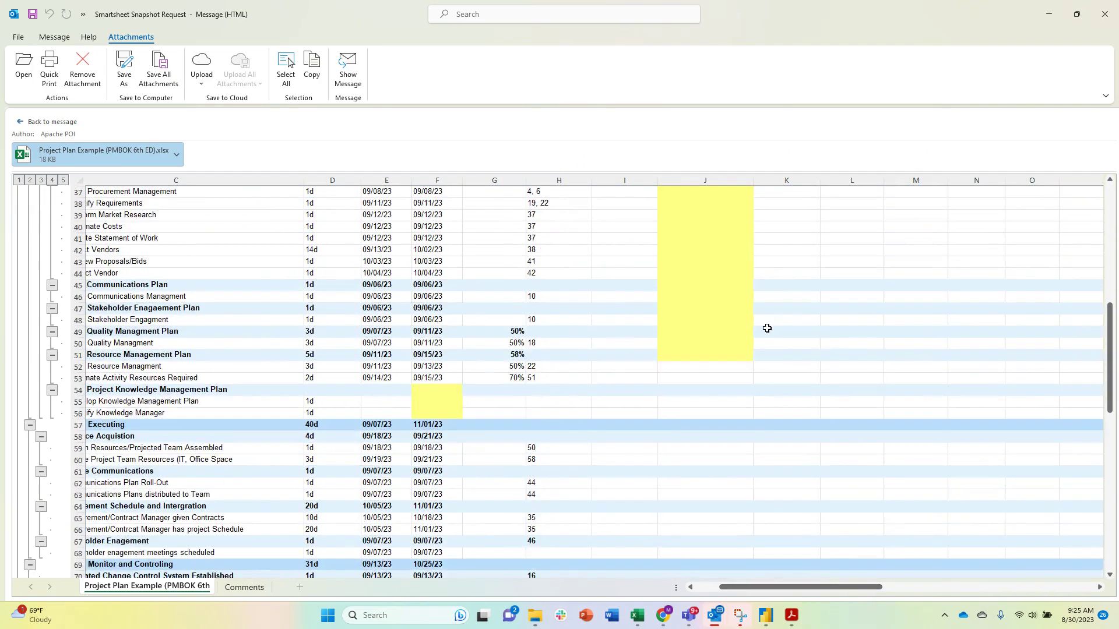
{"action": "scroll", "coordinate": [759, 338], "scroll_direction": "up", "scroll_amount": 20}
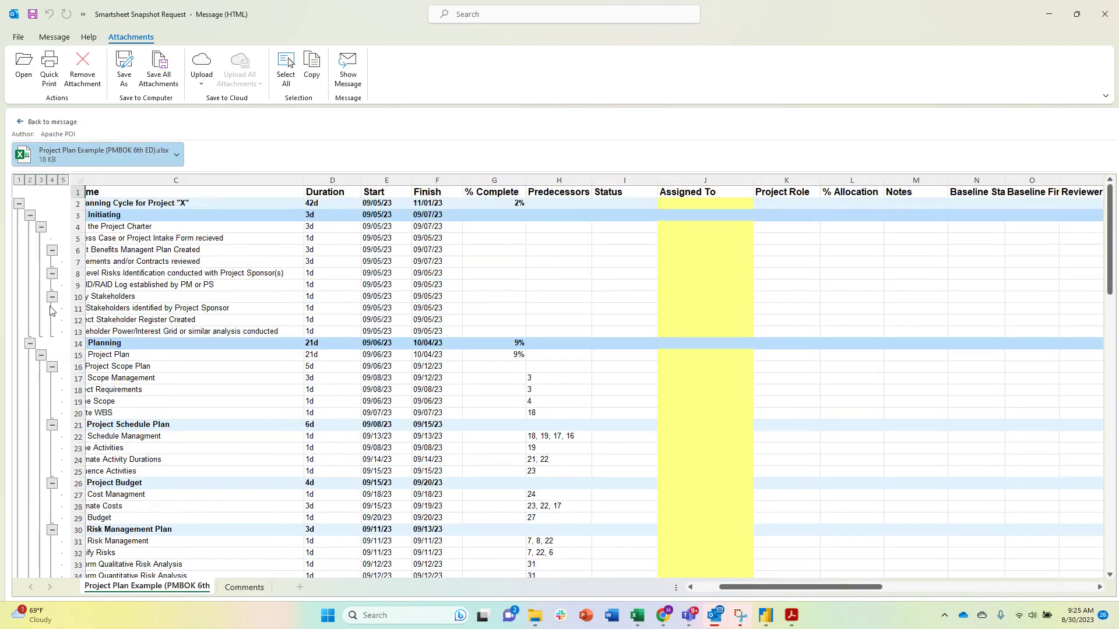
{"action": "scroll", "coordinate": [46, 343], "scroll_direction": "down", "scroll_amount": 5}
{"action": "scroll", "coordinate": [47, 342], "scroll_direction": "down", "scroll_amount": 9}
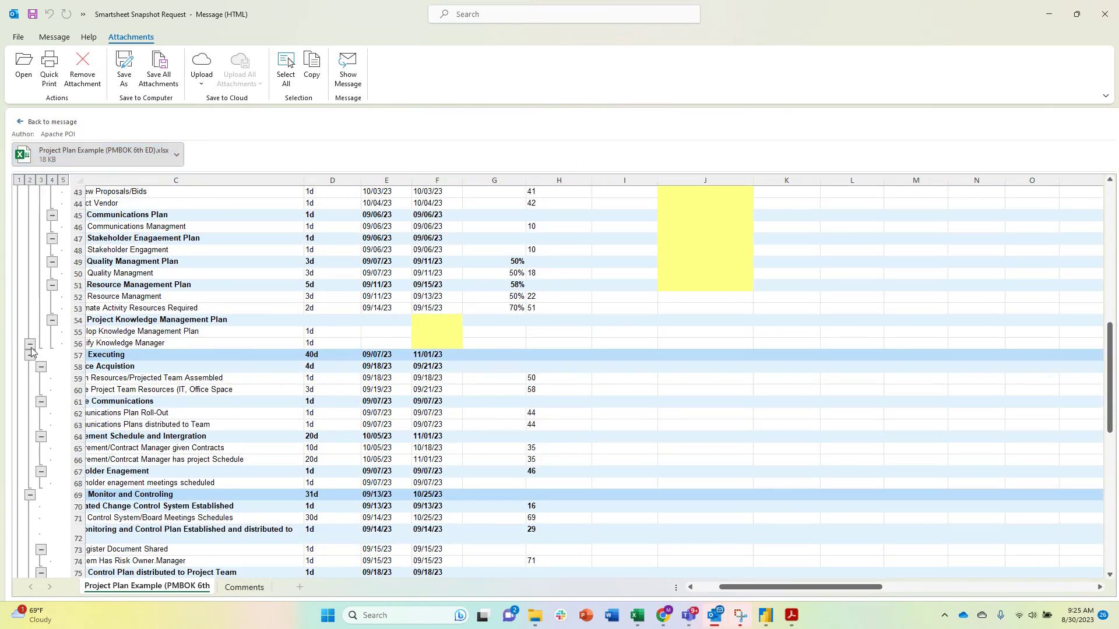
{"action": "scroll", "coordinate": [569, 445], "scroll_direction": "up", "scroll_amount": 14}
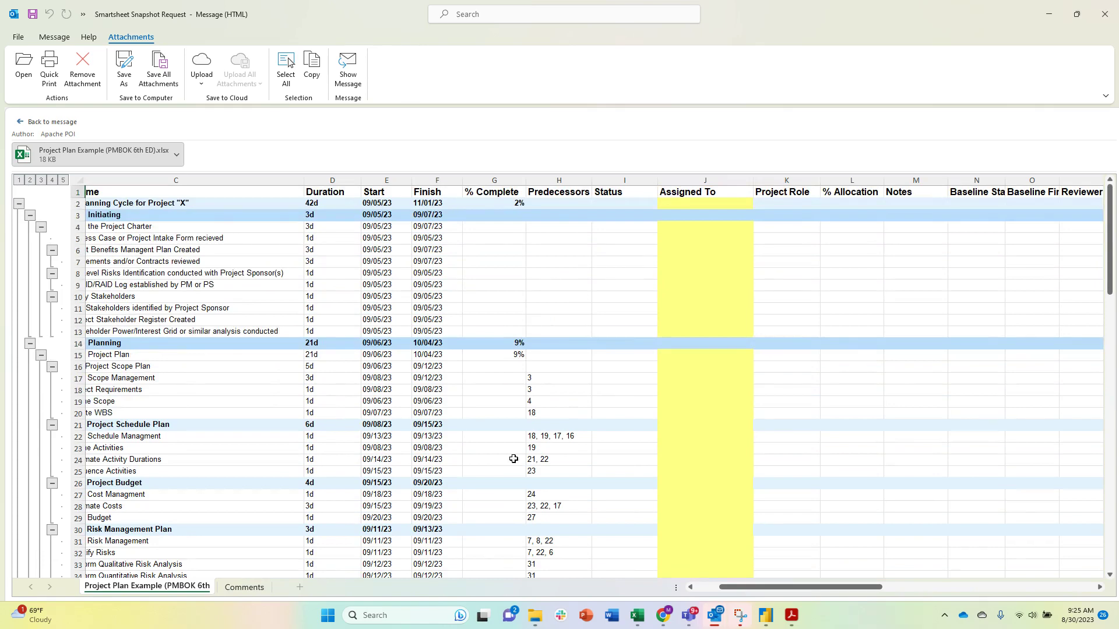
{"action": "scroll", "coordinate": [56, 433], "scroll_direction": "down", "scroll_amount": 5}
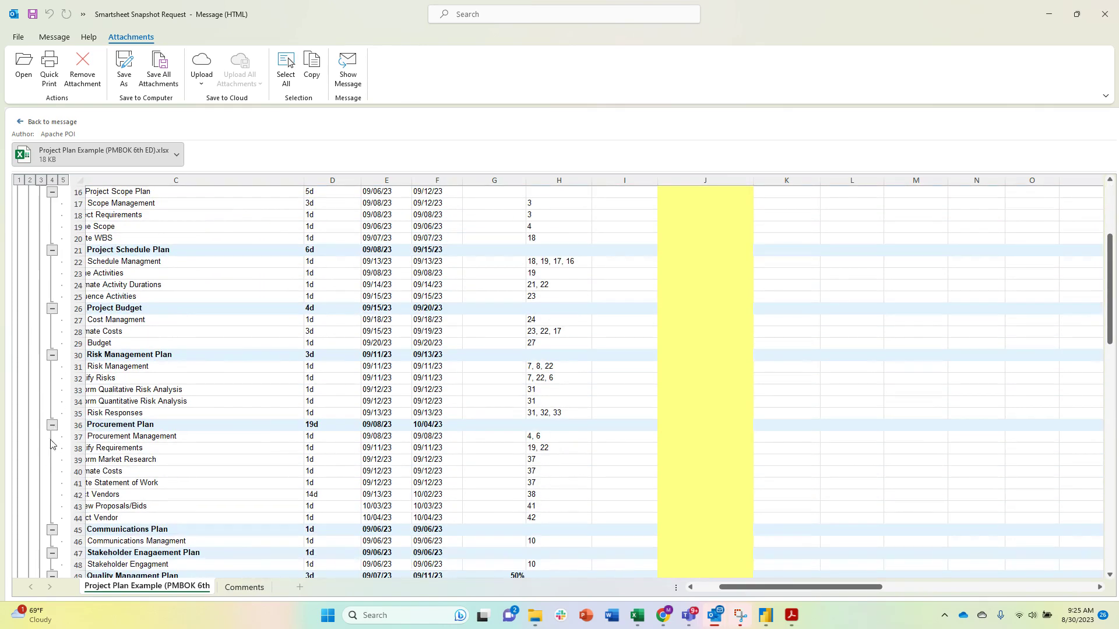
{"action": "scroll", "coordinate": [51, 444], "scroll_direction": "down", "scroll_amount": 5}
{"action": "left_click", "coordinate": [1049, 15]}
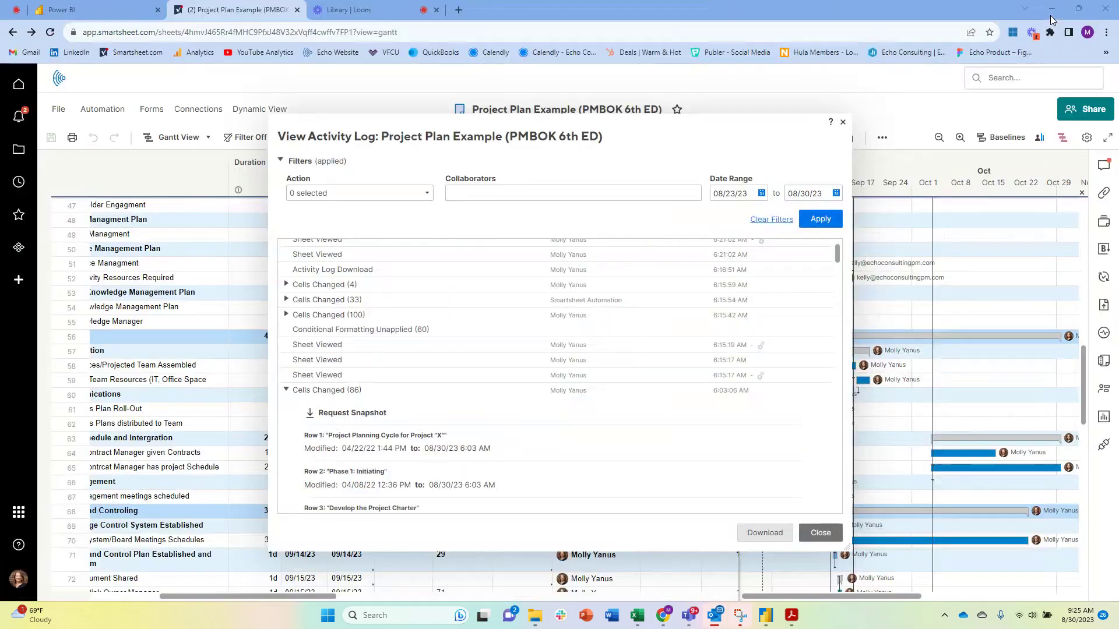
- Close the activity log and scroll the sheet back left to the Task Type and Task Name columns
{"action": "left_click", "coordinate": [821, 534]}
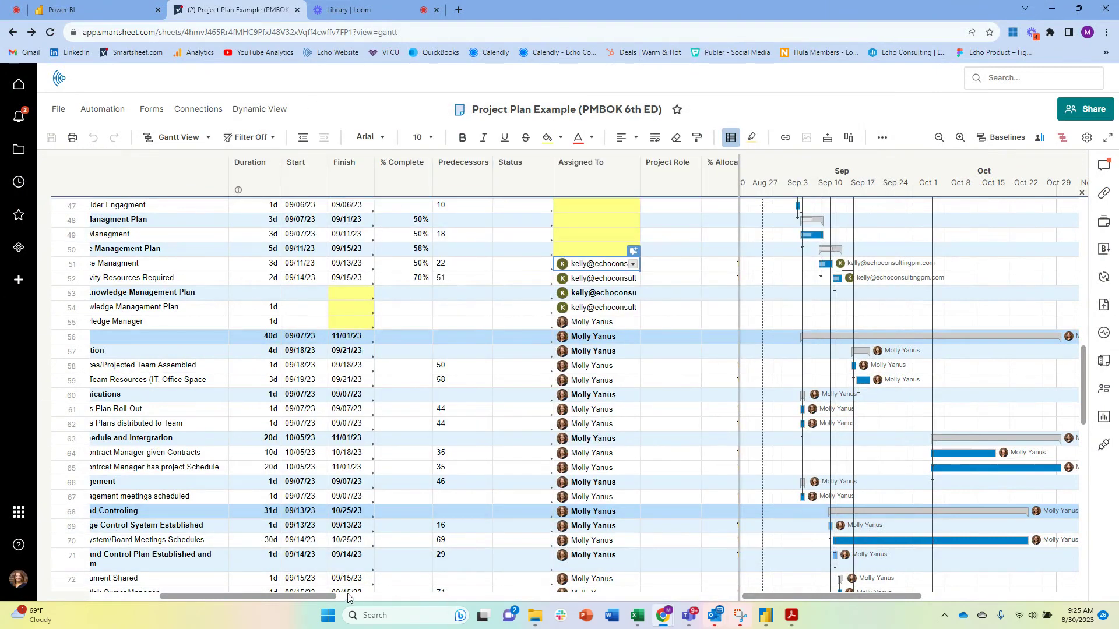
{"action": "left_click_drag", "start_coordinate": [326, 598], "coordinate": [192, 593]}
{"action": "right_click", "coordinate": [344, 173]}
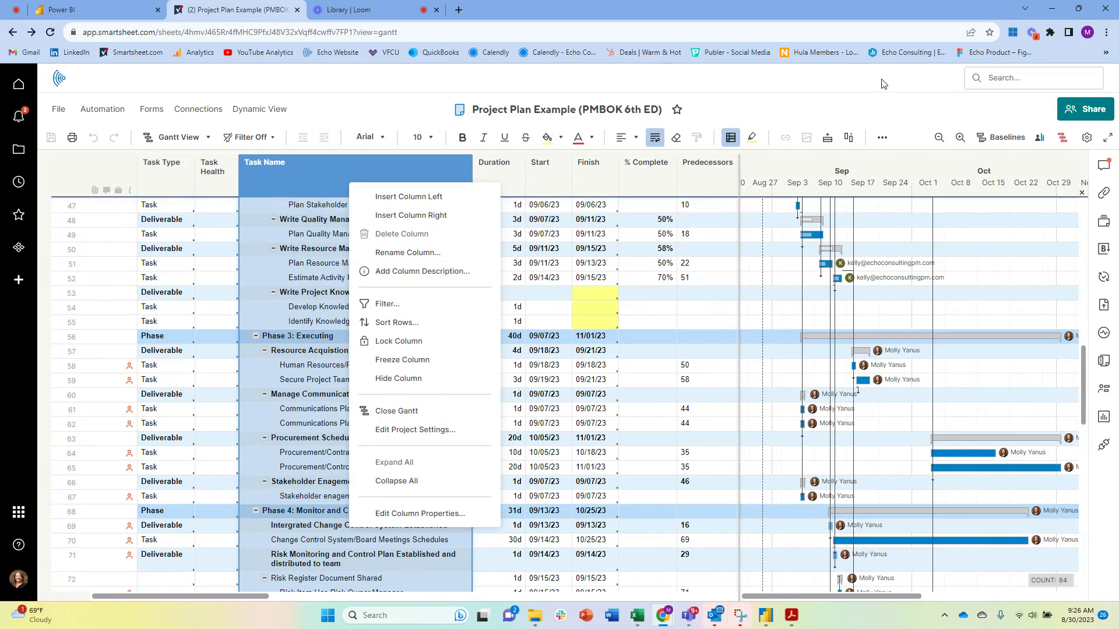
{"action": "left_click", "coordinate": [361, 170]}
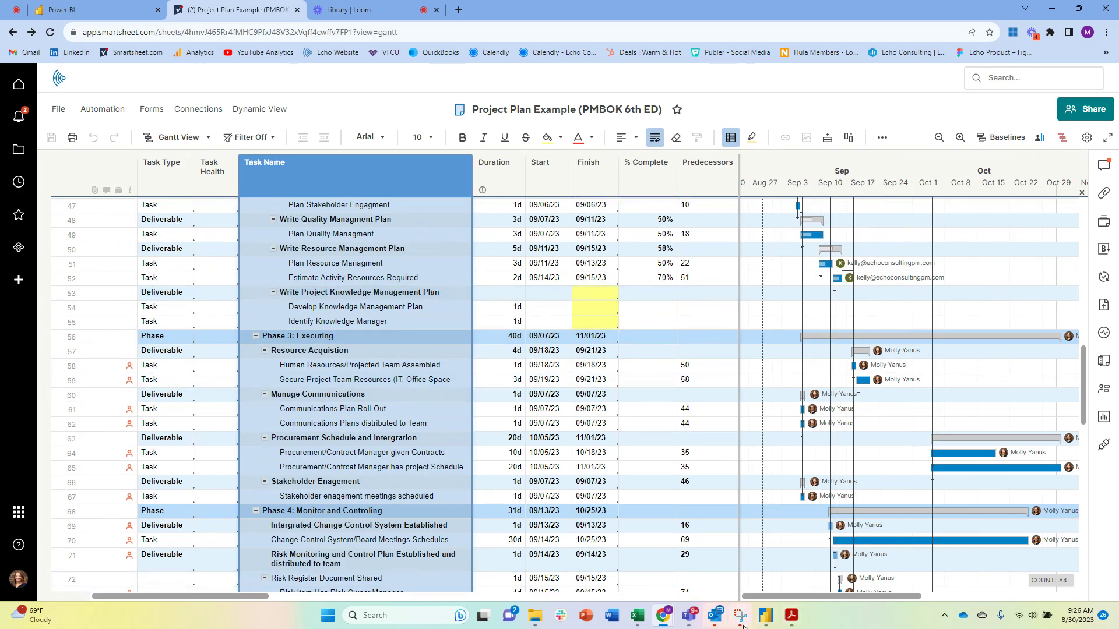
- Open the activity log and expand Cells Changed (86) to show its row-by-row modifications
{"action": "mouse_move", "coordinate": [637, 617]}
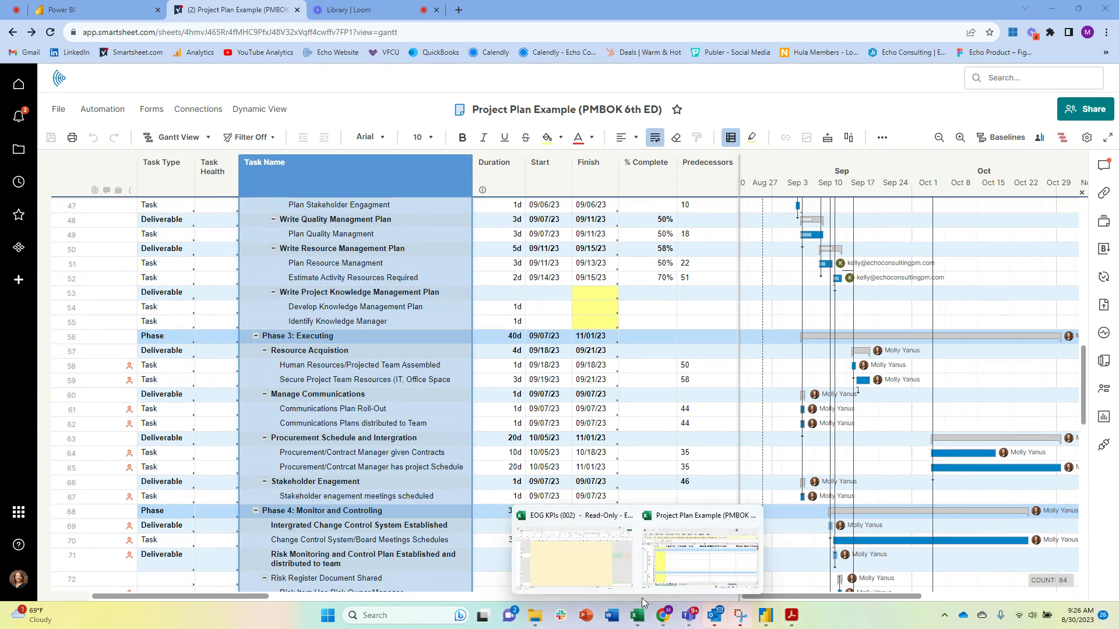
{"action": "left_click", "coordinate": [1104, 337]}
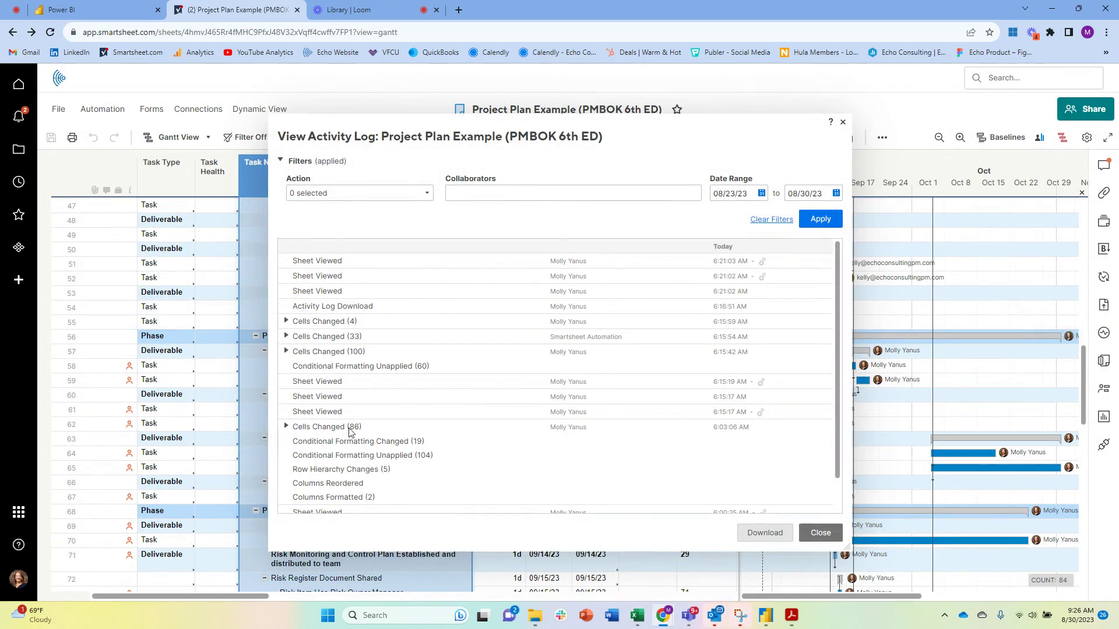
{"action": "scroll", "coordinate": [349, 432], "scroll_direction": "down", "scroll_amount": 1}
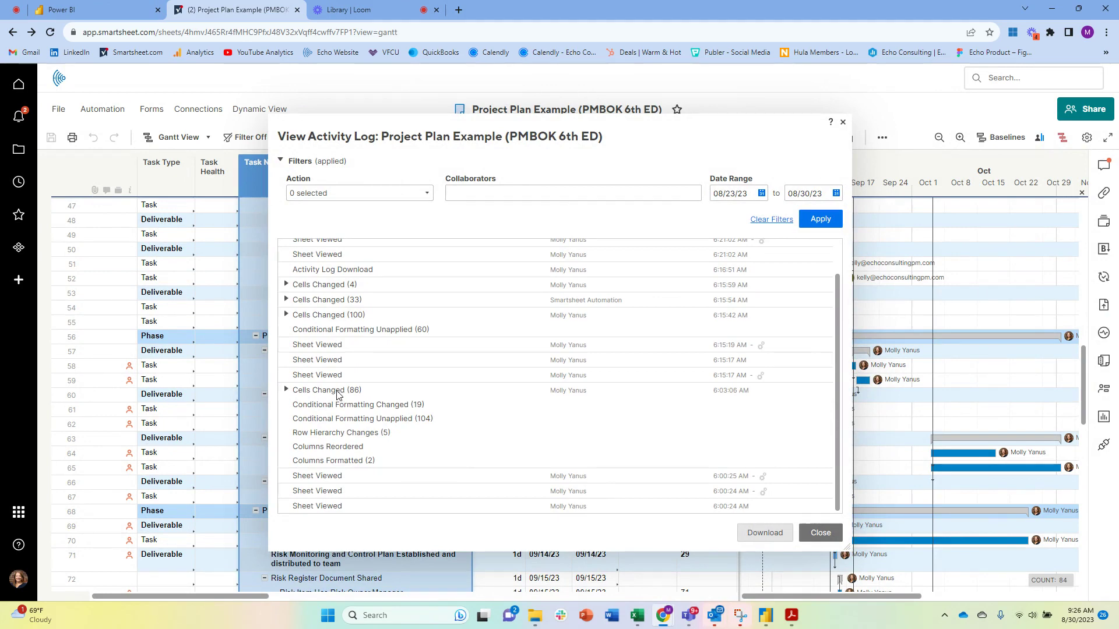
{"action": "left_click", "coordinate": [286, 390]}
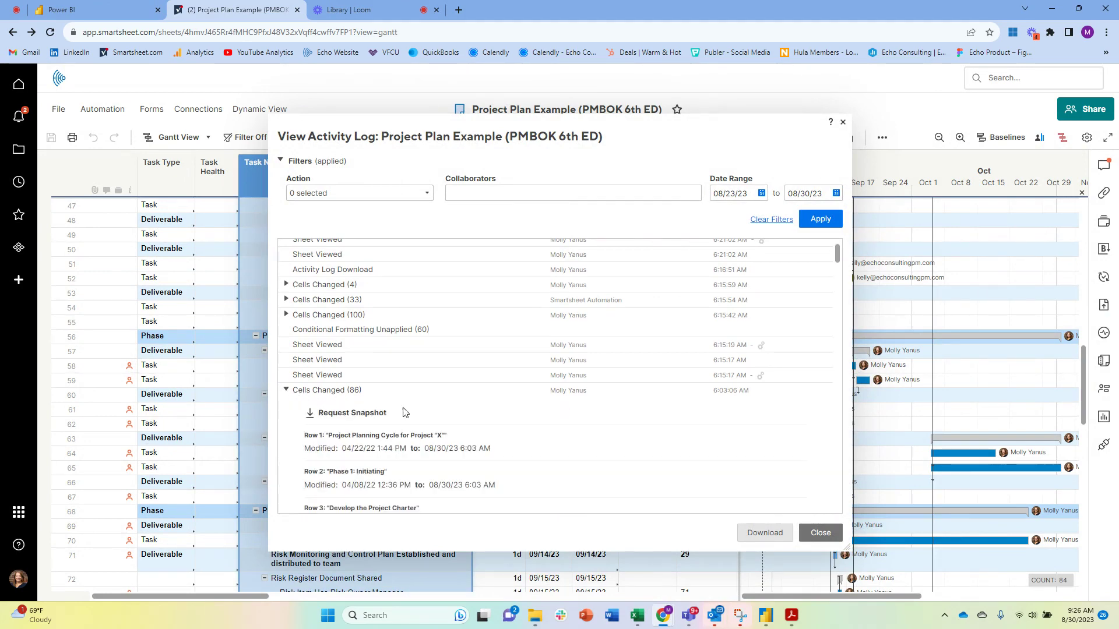
{"action": "scroll", "coordinate": [401, 415], "scroll_direction": "down", "scroll_amount": 7}
{"action": "scroll", "coordinate": [367, 314], "scroll_direction": "up", "scroll_amount": 4}
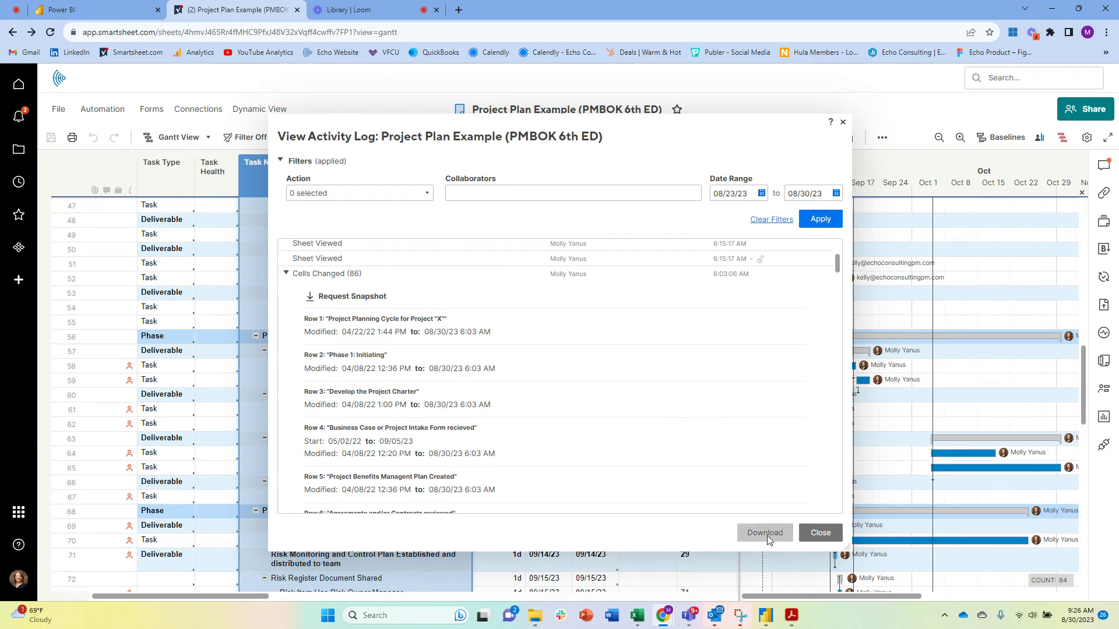
- Filter the activity log to Cell Changes starting 06/01/23
{"action": "left_click", "coordinate": [427, 196]}
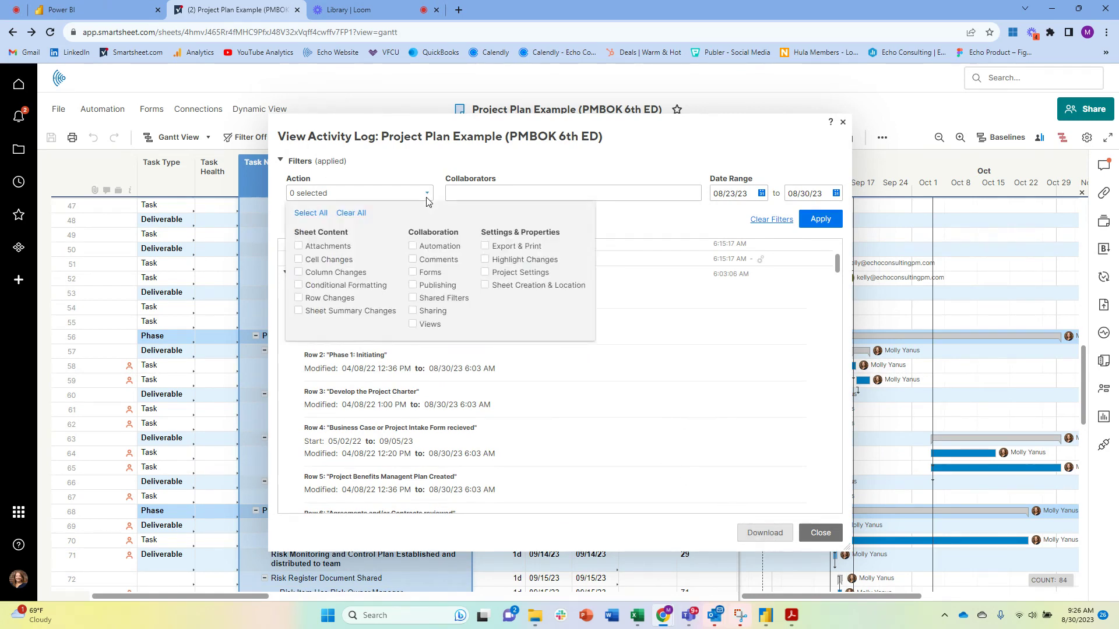
{"action": "left_click", "coordinate": [301, 260]}
{"action": "left_click", "coordinate": [762, 193]}
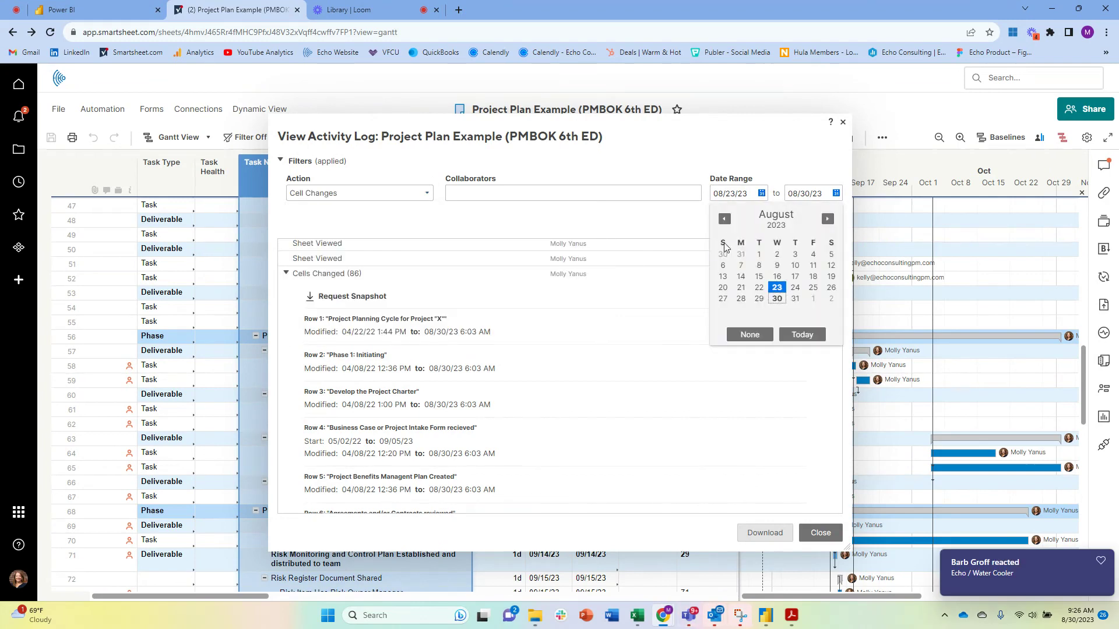
{"action": "left_click", "coordinate": [724, 219]}
{"action": "left_click", "coordinate": [725, 219]}
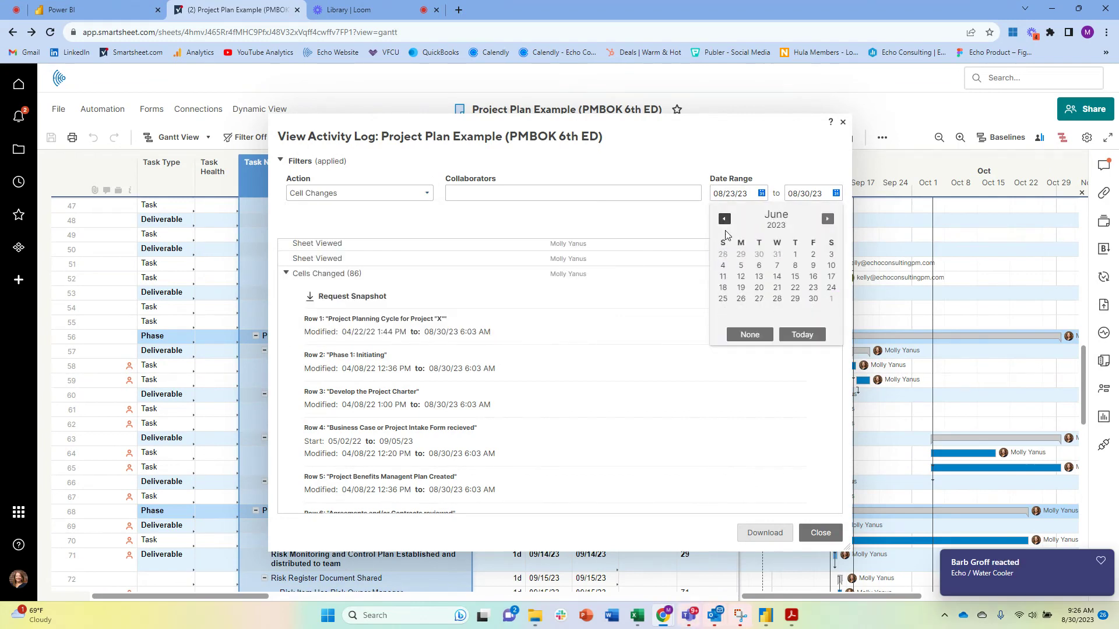
{"action": "left_click", "coordinate": [795, 254]}
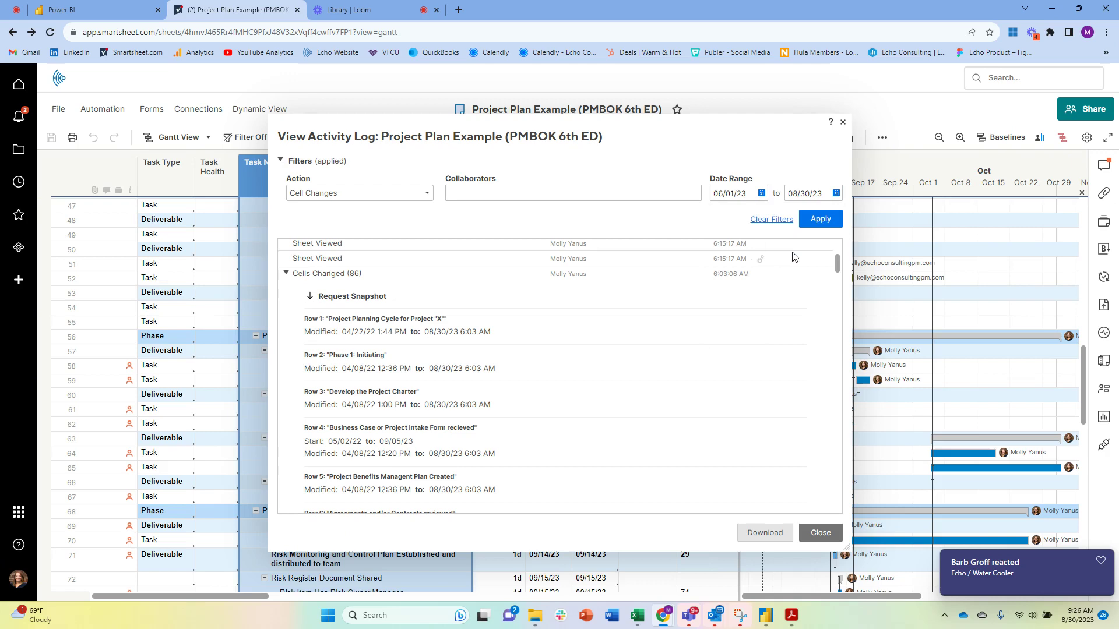
{"action": "left_click", "coordinate": [820, 219]}
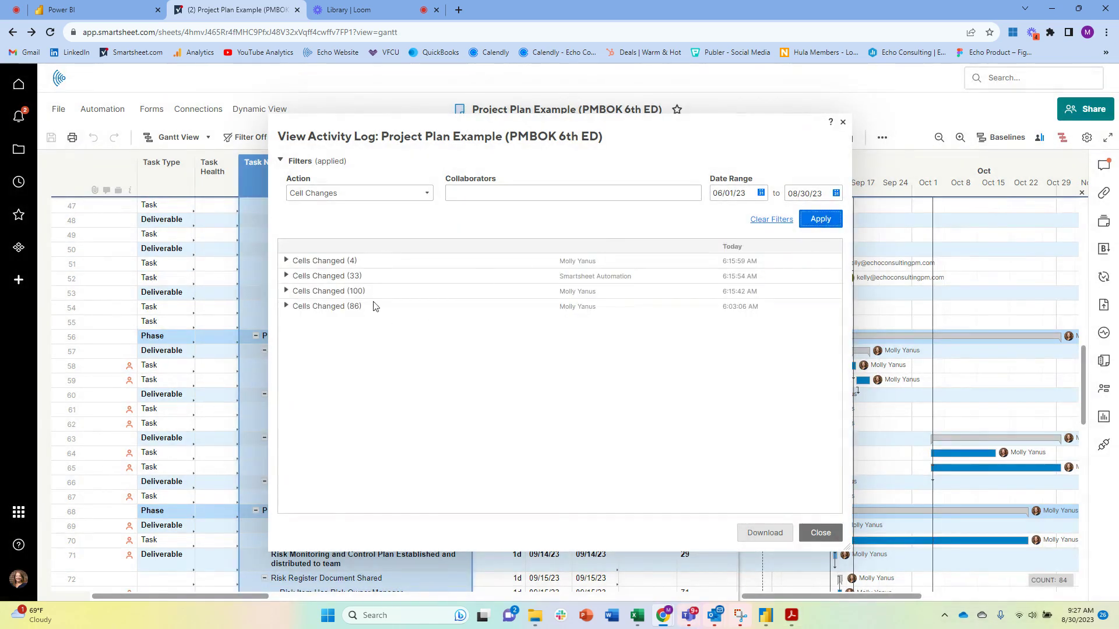
- Start downloading the filtered log, cancel the export, and close the activity log
{"action": "left_click", "coordinate": [764, 534]}
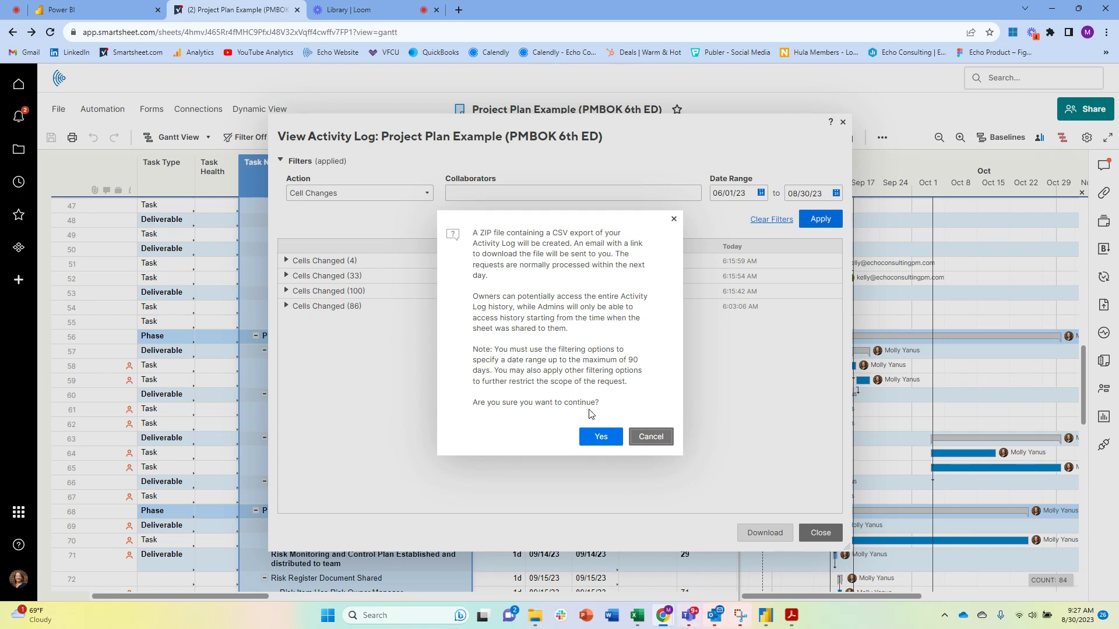
{"action": "left_click", "coordinate": [651, 436]}
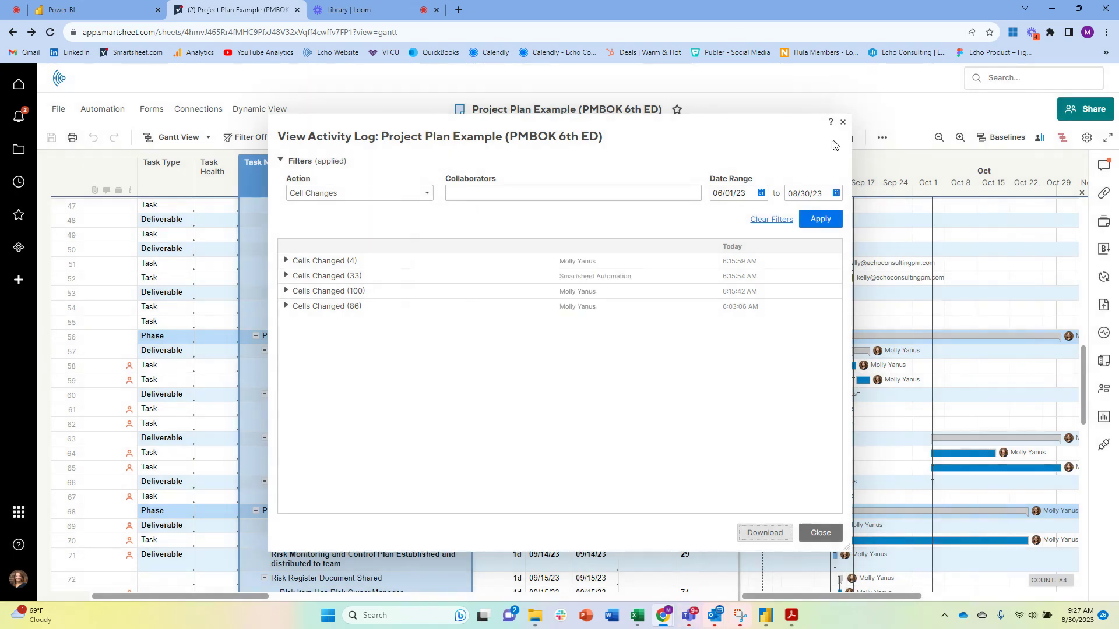
{"action": "left_click", "coordinate": [842, 123]}
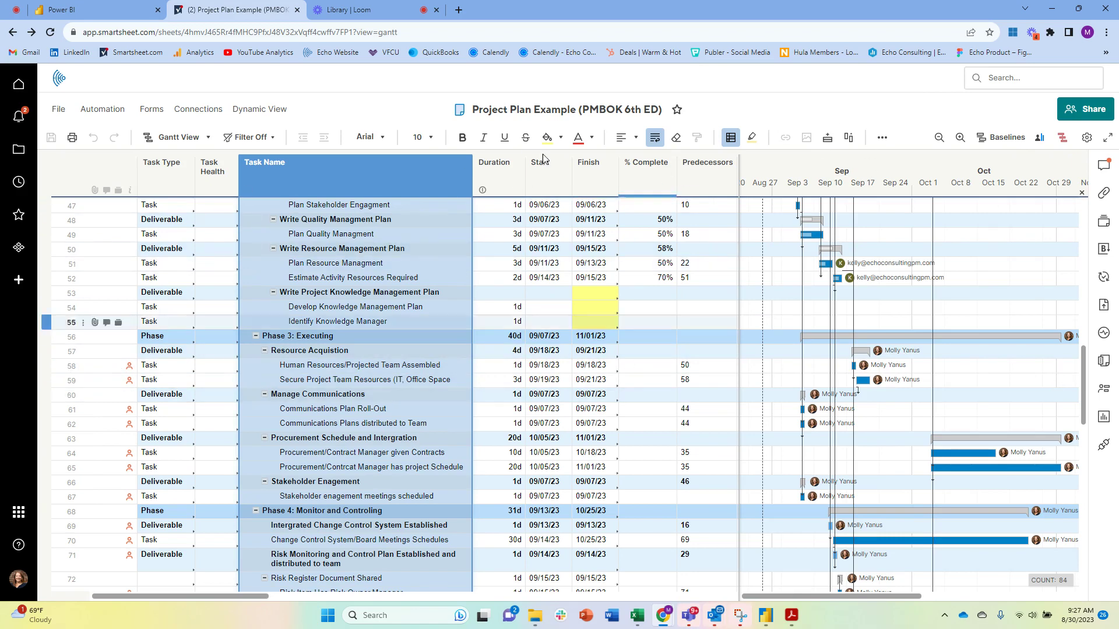
- Switch Project Plan Example to Grid View, then review the activity log's Cells Changed (100) entry
{"action": "left_click", "coordinate": [208, 139]}
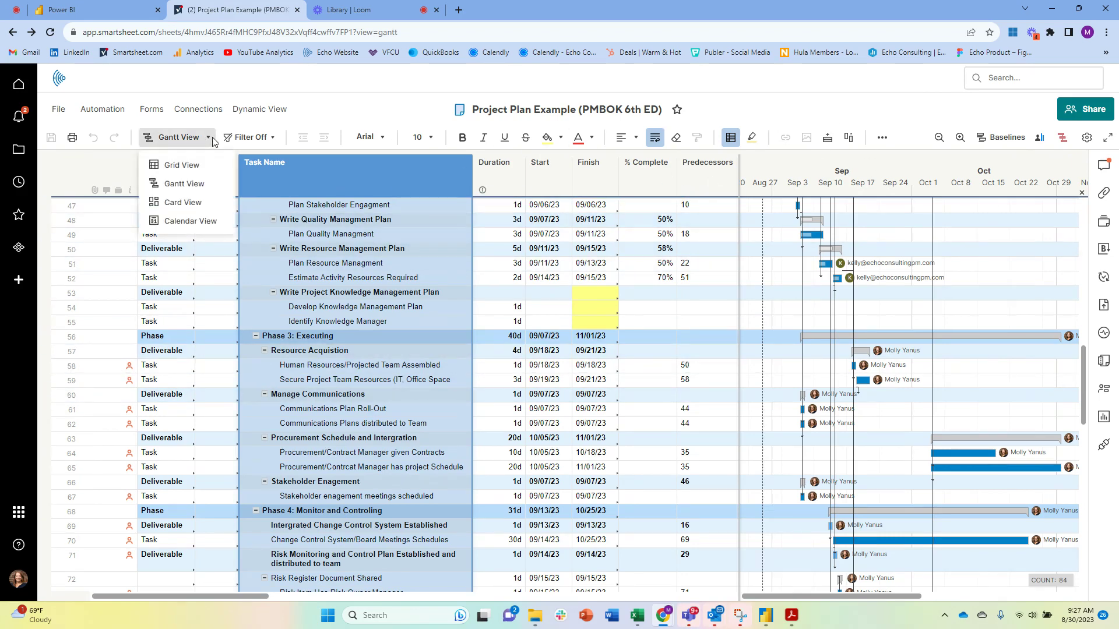
{"action": "left_click", "coordinate": [191, 166]}
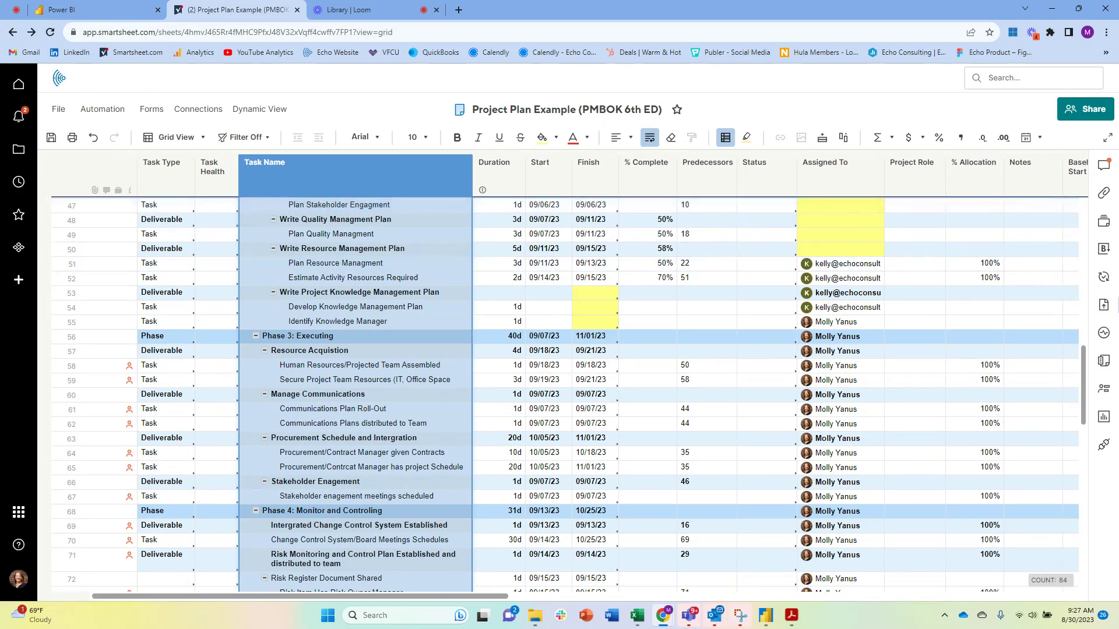
{"action": "left_click", "coordinate": [1104, 334]}
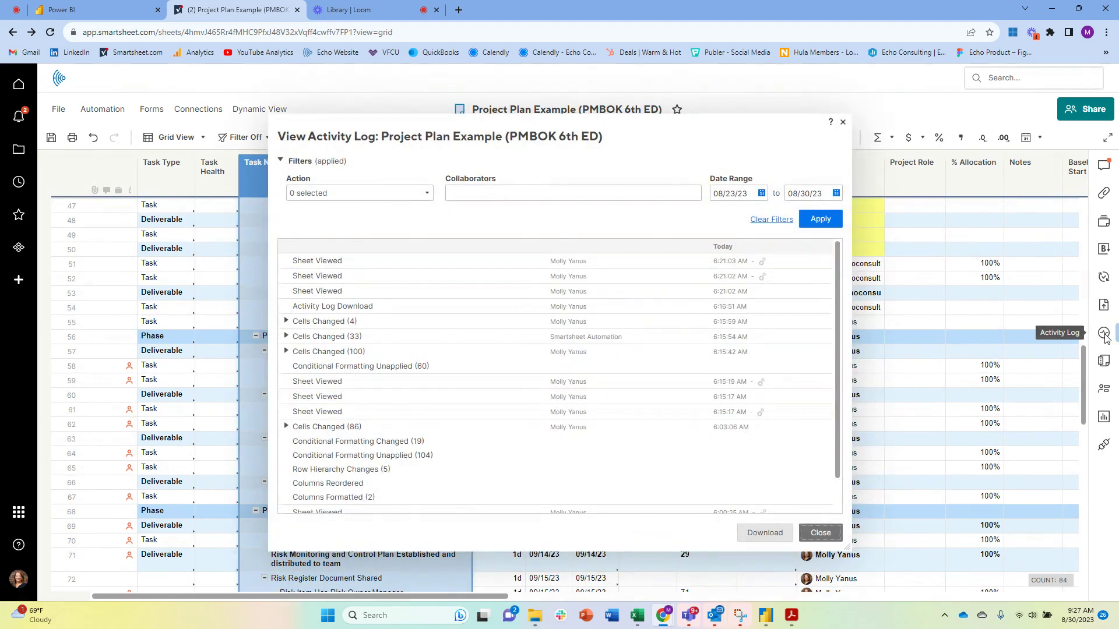
{"action": "left_click", "coordinate": [286, 352]}
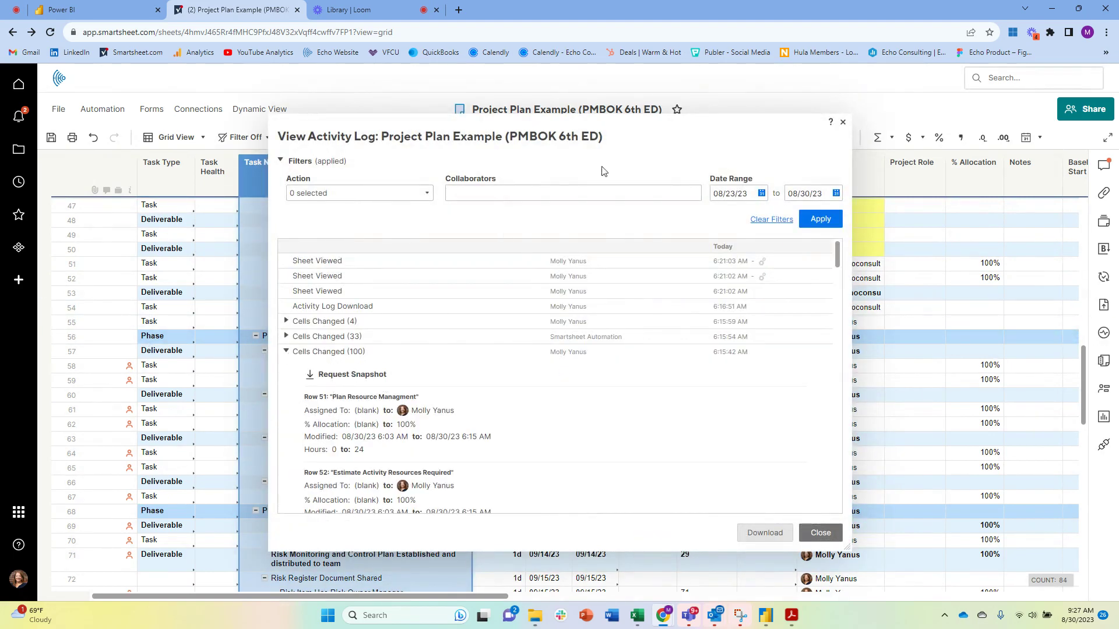
{"action": "left_click", "coordinate": [843, 122]}
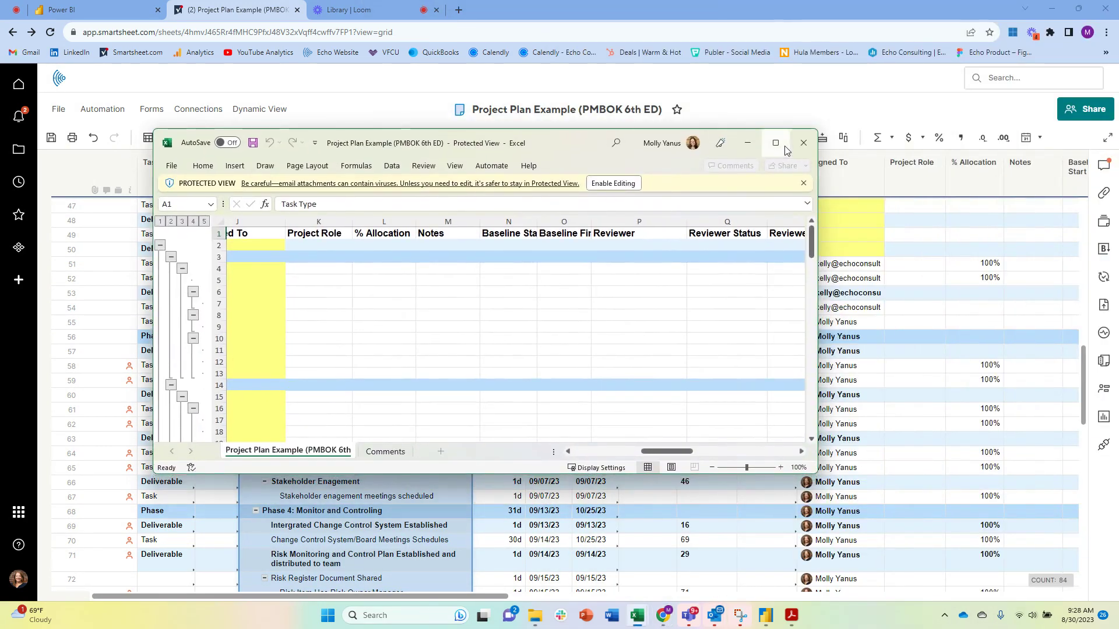
{"action": "left_click", "coordinate": [785, 145]}
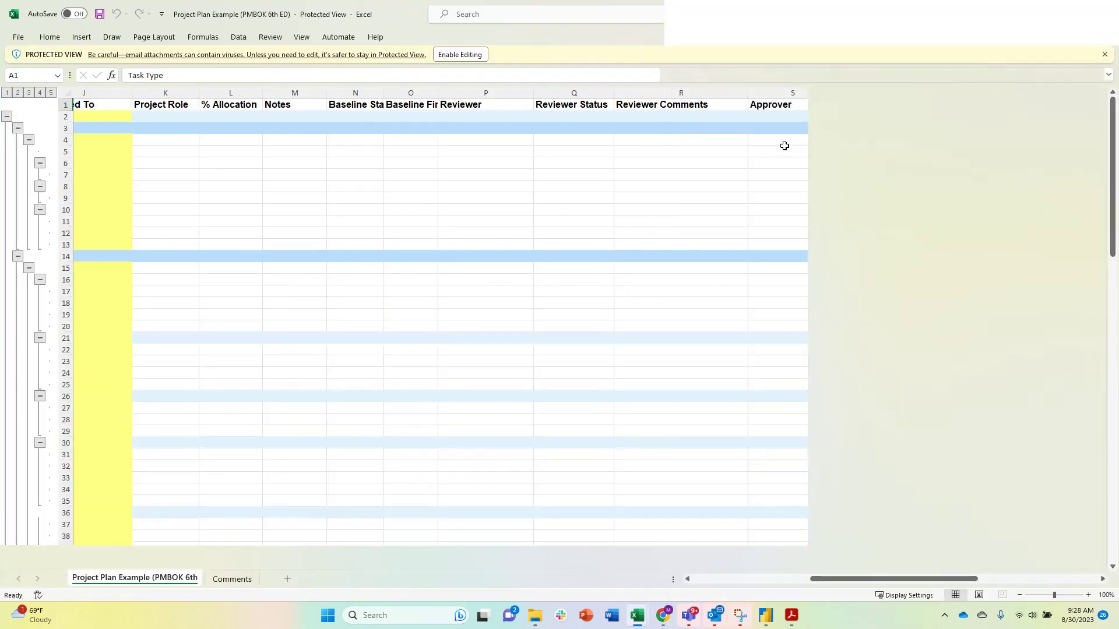
{"action": "left_click_drag", "start_coordinate": [820, 582], "coordinate": [705, 582]}
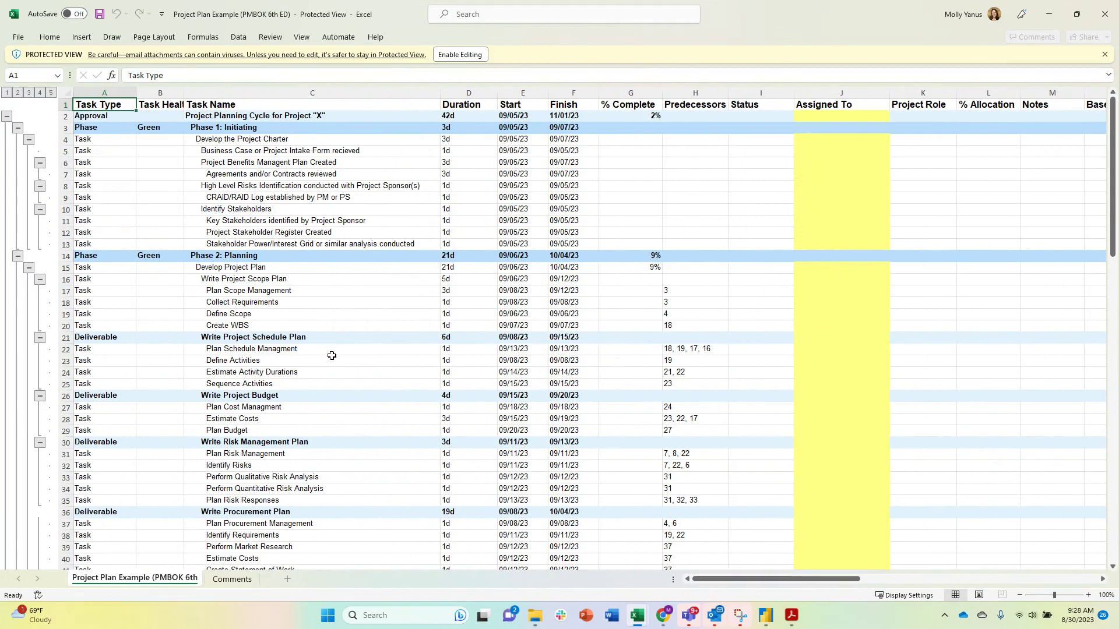
{"action": "left_click", "coordinate": [1049, 14]}
{"action": "left_click", "coordinate": [948, 205]}
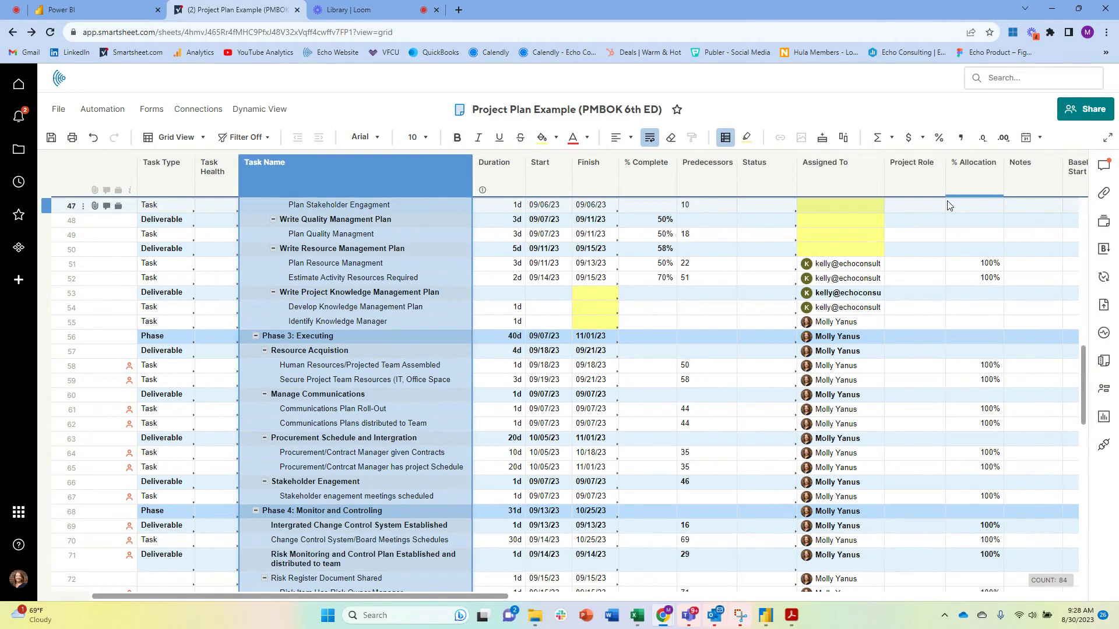